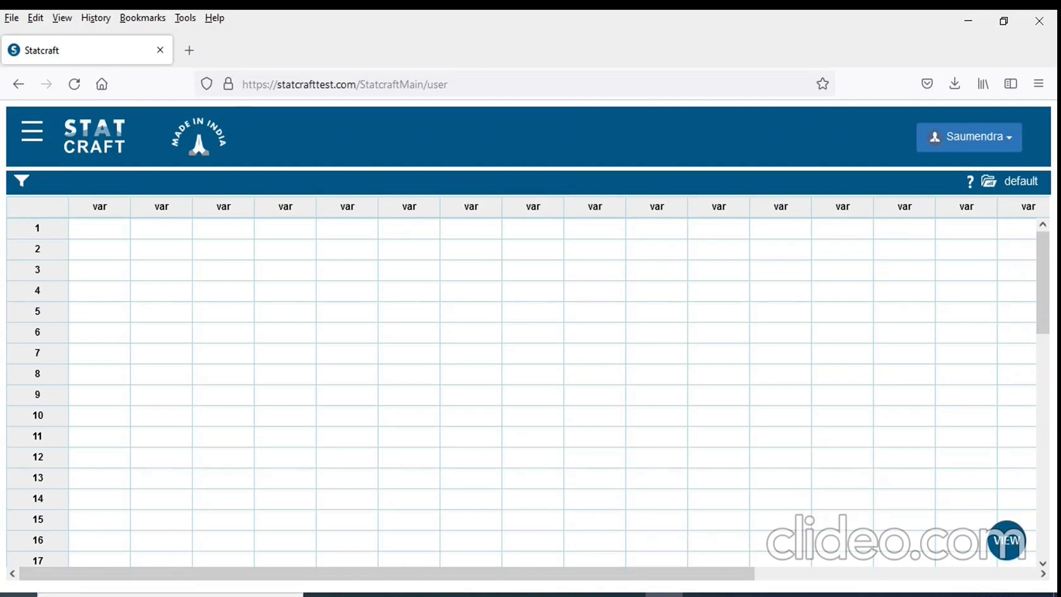
Step: Open the Likert Survey Hypothesis Tests workbook from the USB drive's Statcraft folder in Excel and discard the recovered files
{"action": "left_click", "coordinate": [19, 595]}
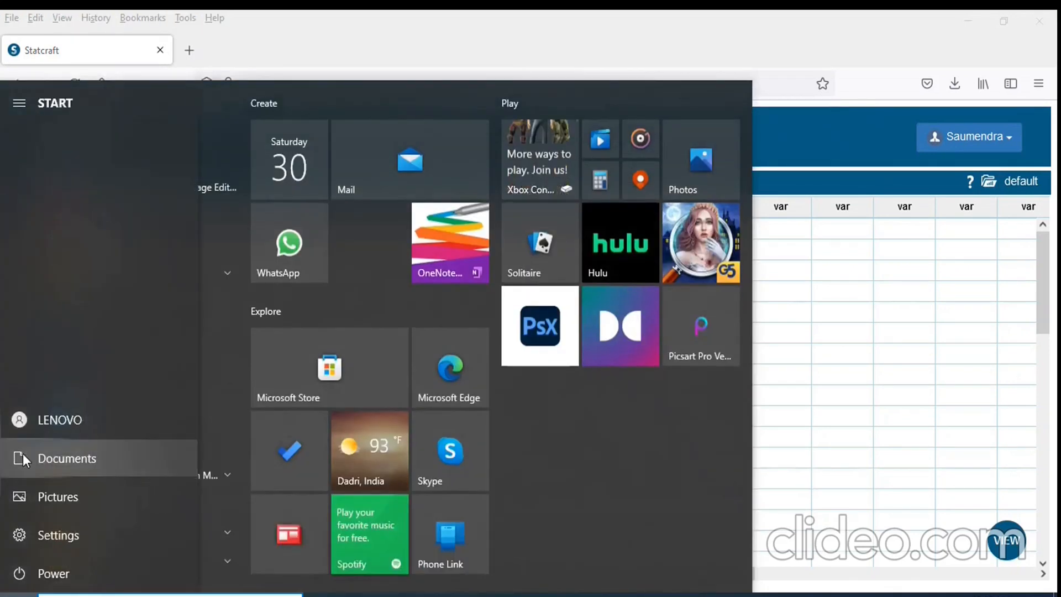
{"action": "left_click", "coordinate": [22, 453]}
{"action": "scroll", "coordinate": [110, 550], "scroll_direction": "down", "scroll_amount": 5}
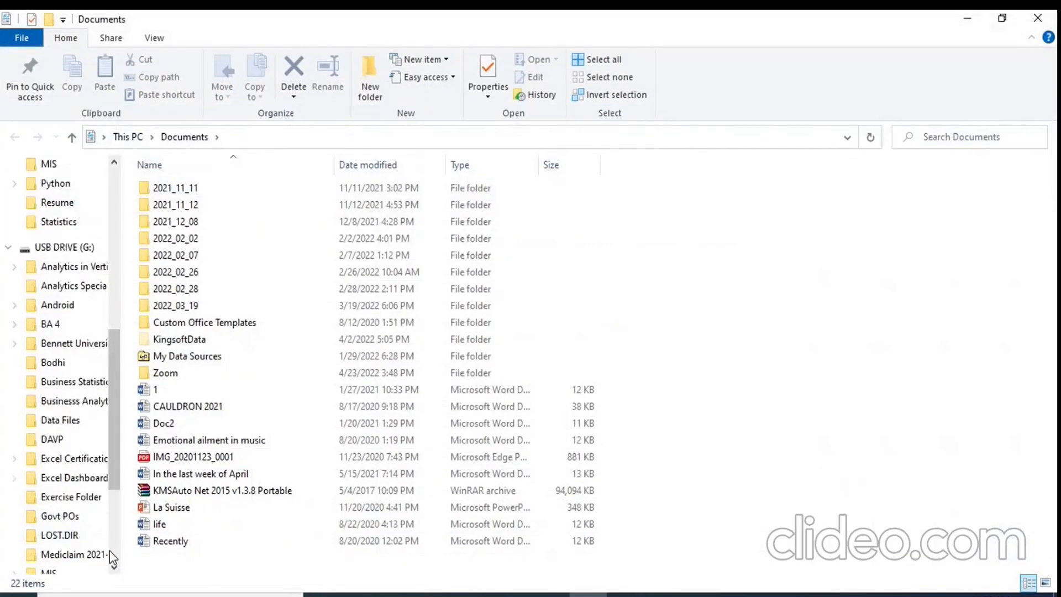
{"action": "scroll", "coordinate": [110, 551], "scroll_direction": "down", "scroll_amount": 3}
{"action": "left_click", "coordinate": [70, 510]}
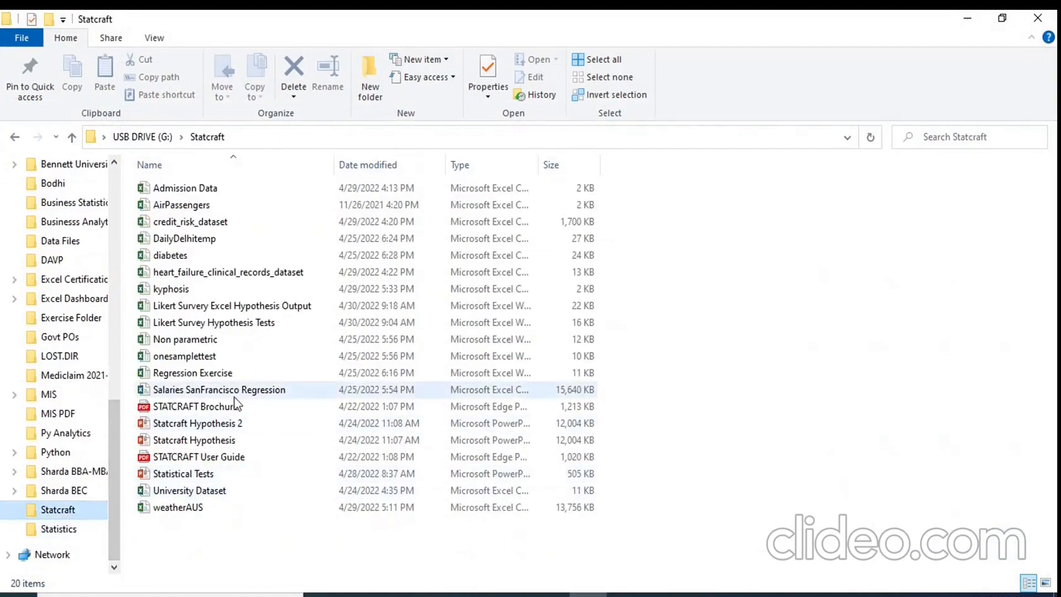
{"action": "double_click", "coordinate": [225, 324]}
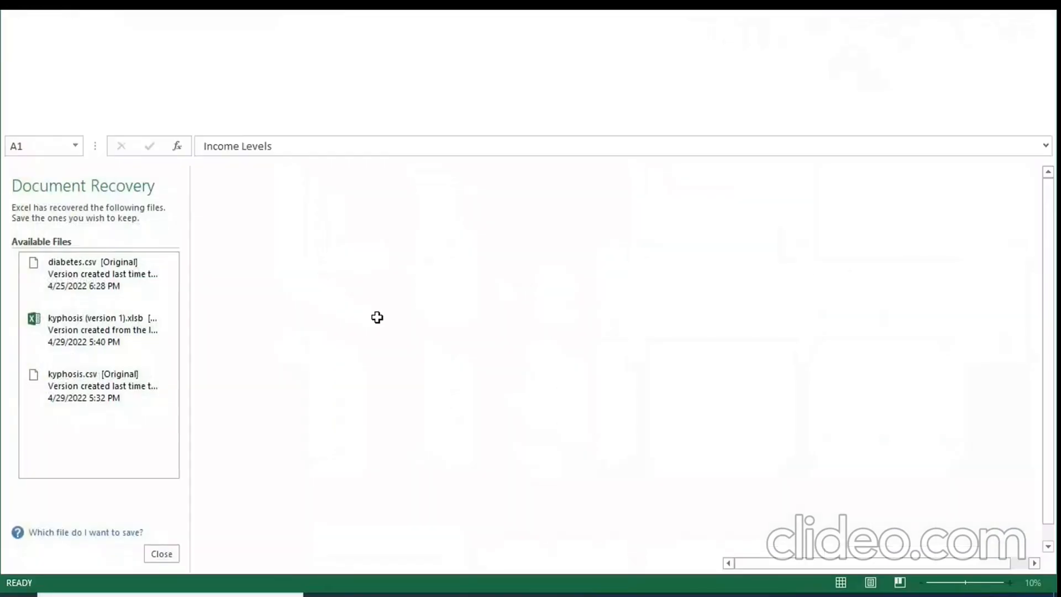
{"action": "left_click", "coordinate": [162, 554]}
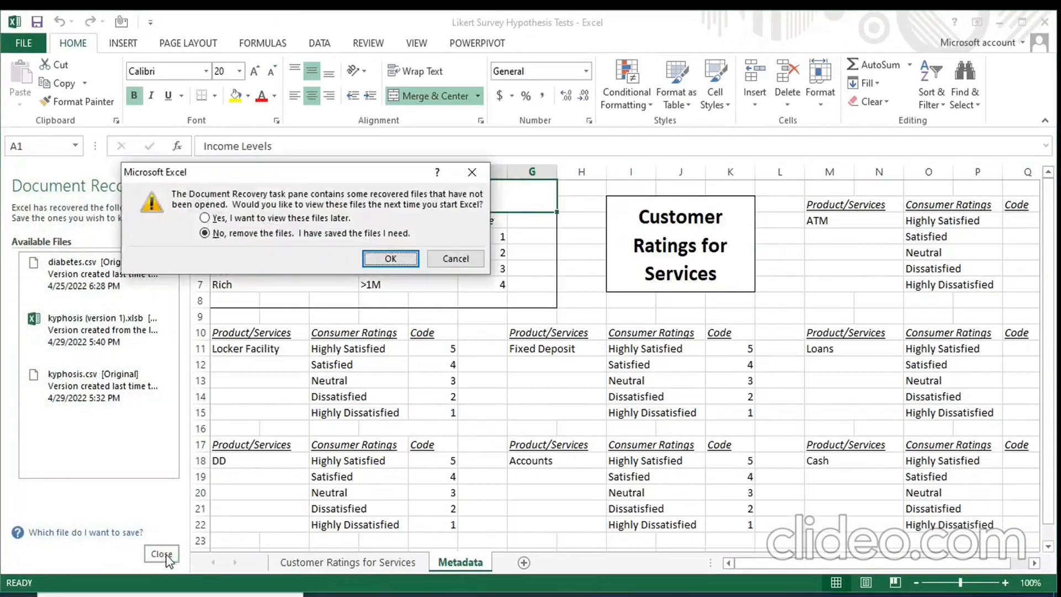
{"action": "left_click", "coordinate": [391, 259]}
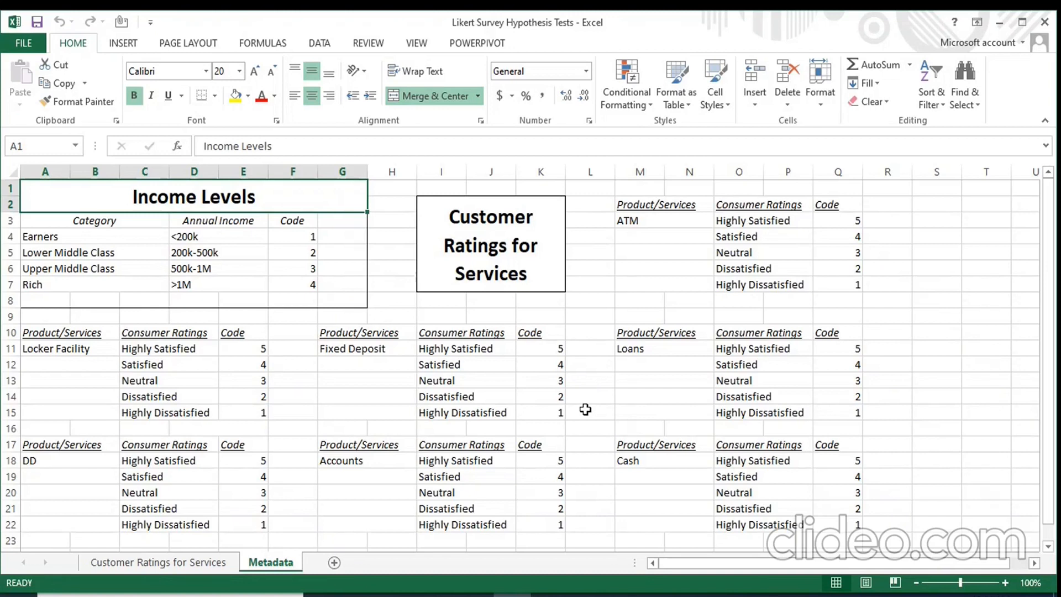
Step: Examine the survey columns on the Customer Ratings for Services sheet and the income and rating codes on the Metadata sheet
{"action": "left_click", "coordinate": [212, 560]}
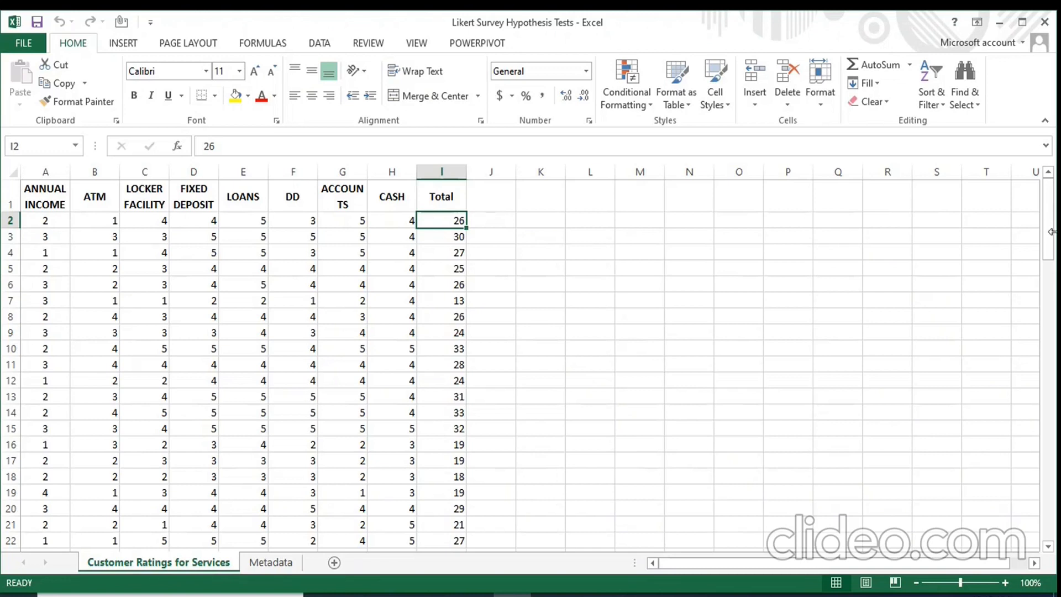
{"action": "left_click_drag", "start_coordinate": [1052, 234], "coordinate": [1048, 199]}
{"action": "left_click", "coordinate": [296, 562]}
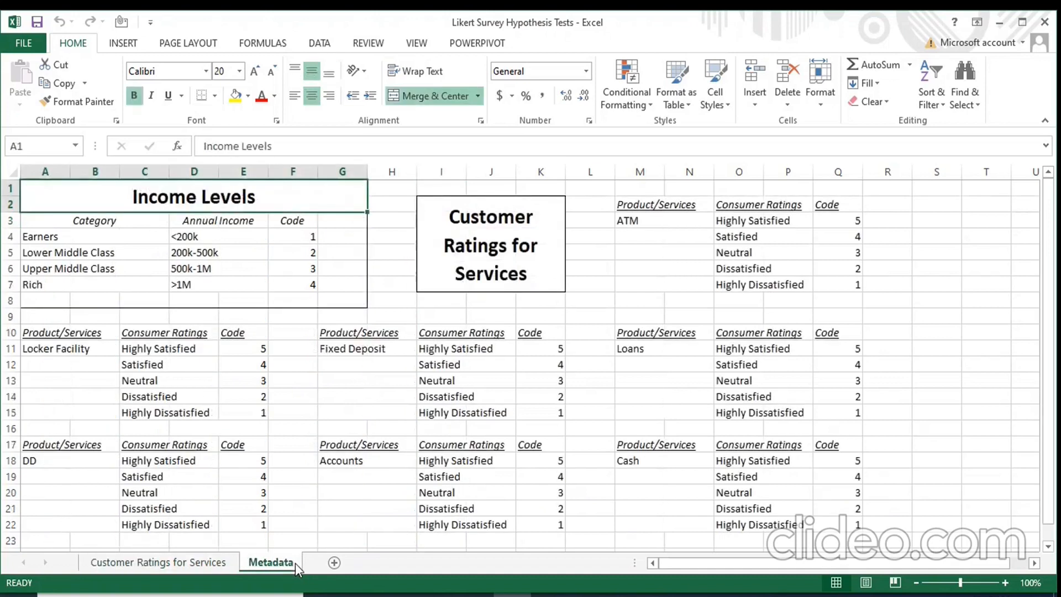
{"action": "left_click", "coordinate": [213, 563]}
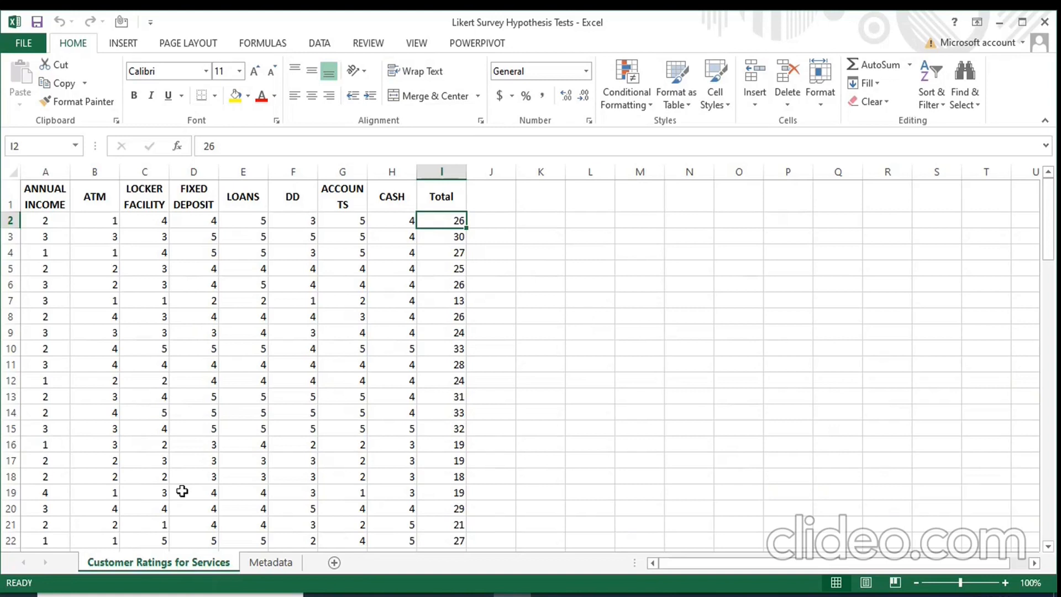
{"action": "left_click", "coordinate": [276, 561]}
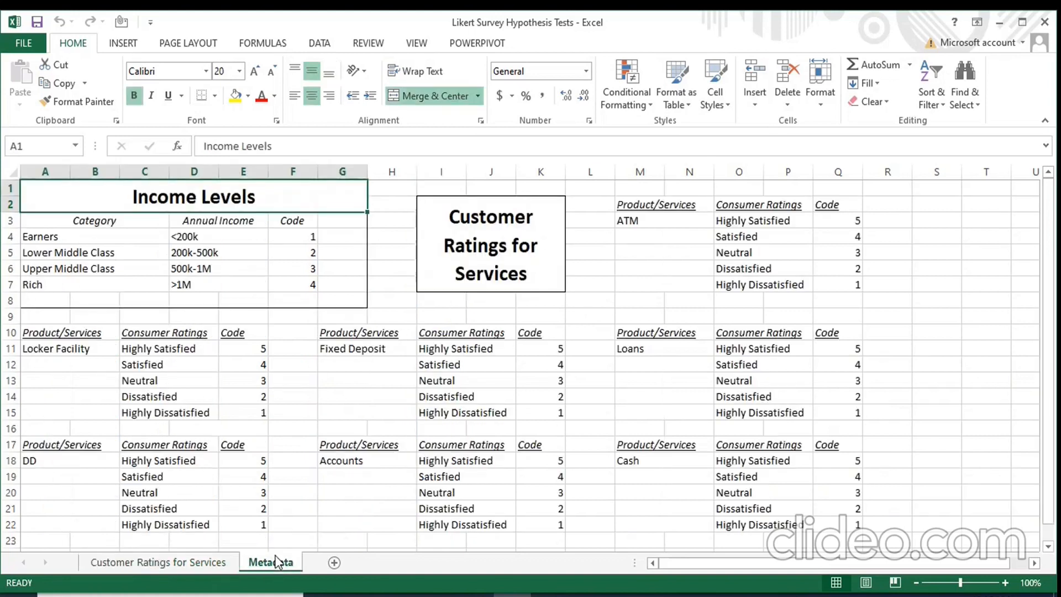
Step: Check the first respondent's ratings and total in row 2 against the codes on the Metadata sheet
{"action": "left_click", "coordinate": [158, 561]}
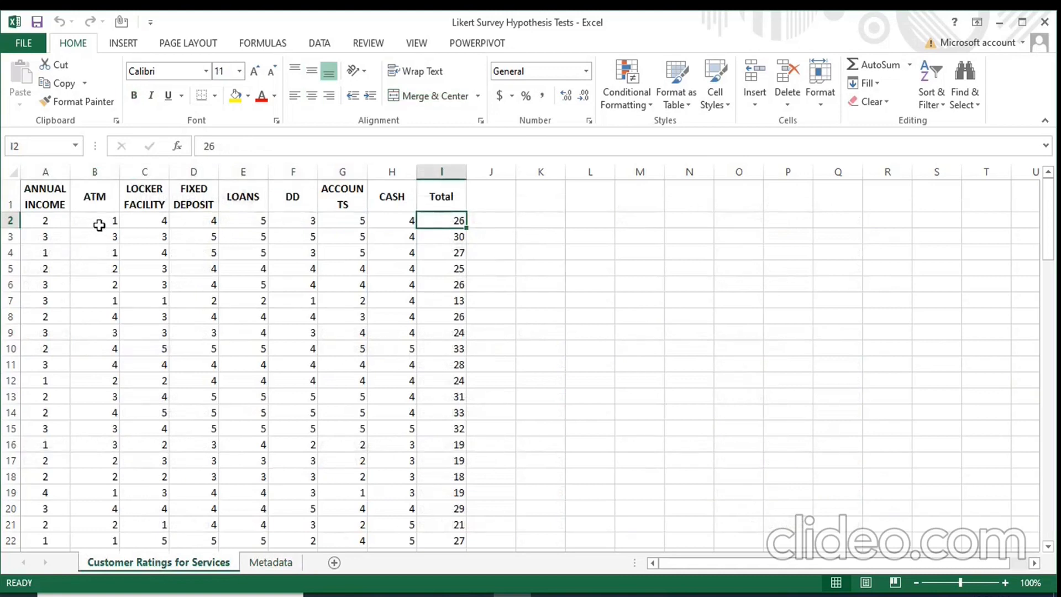
{"action": "left_click", "coordinate": [110, 222]}
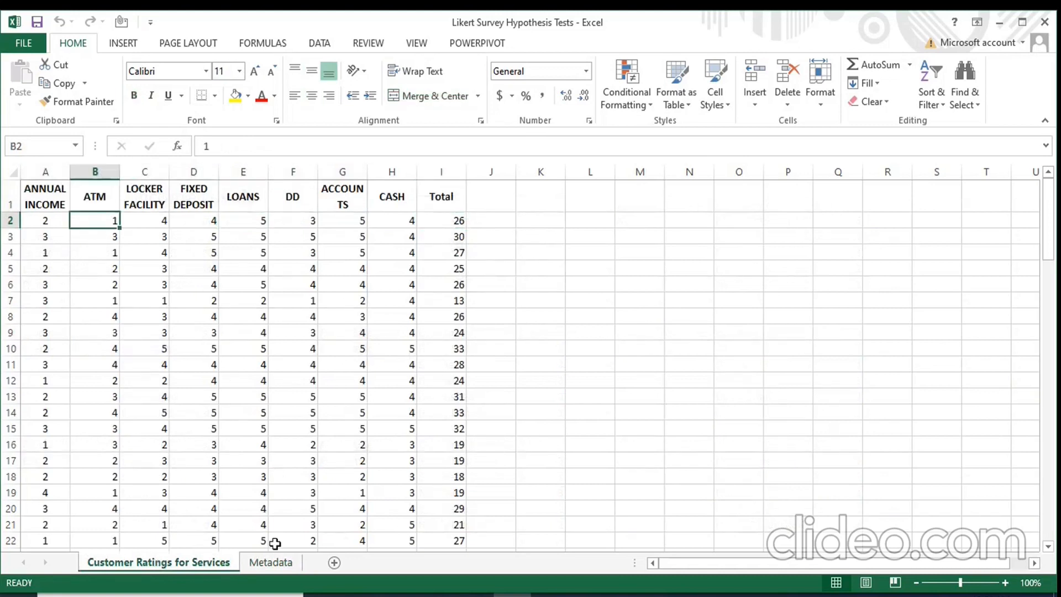
{"action": "left_click", "coordinate": [277, 564]}
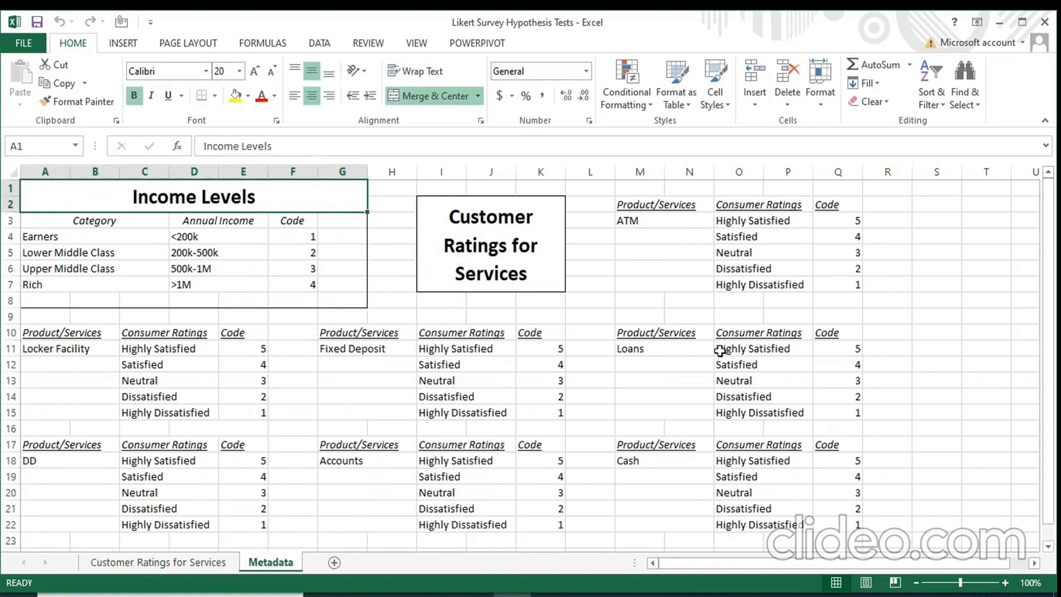
{"action": "left_click", "coordinate": [196, 565]}
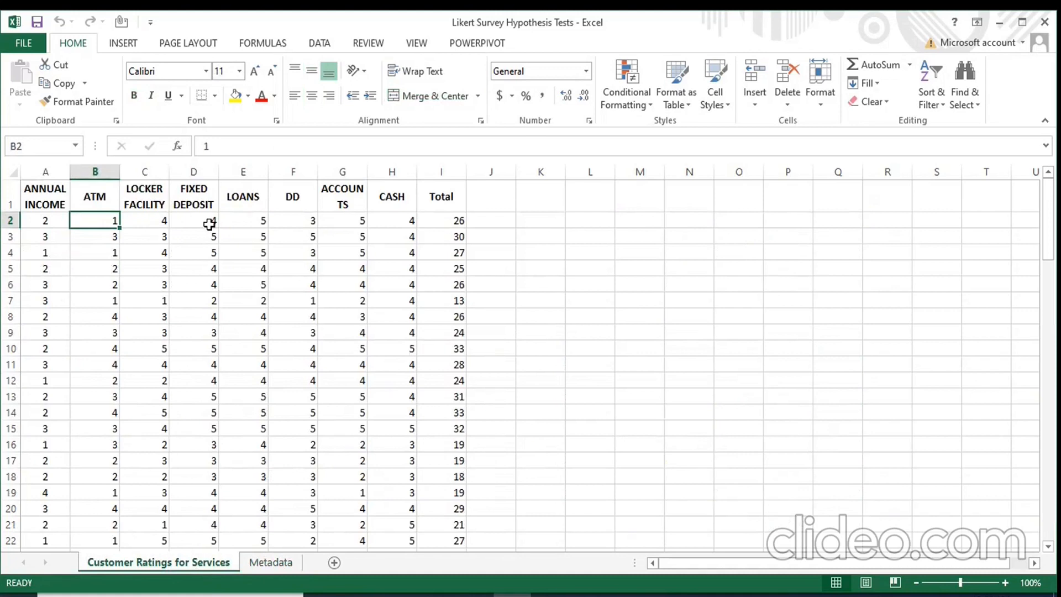
{"action": "left_click", "coordinate": [275, 562]}
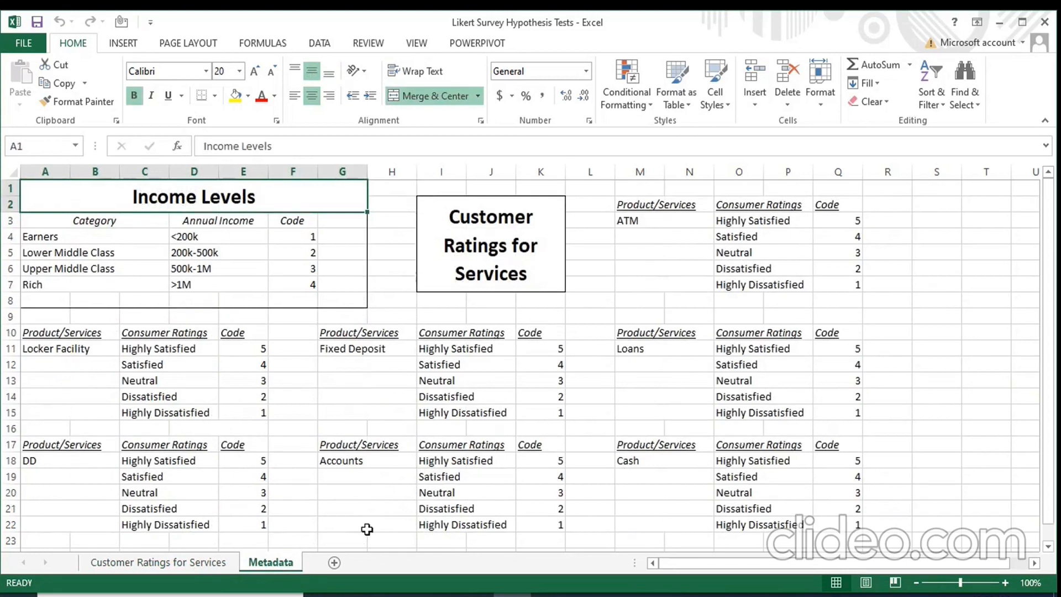
{"action": "left_click", "coordinate": [220, 562]}
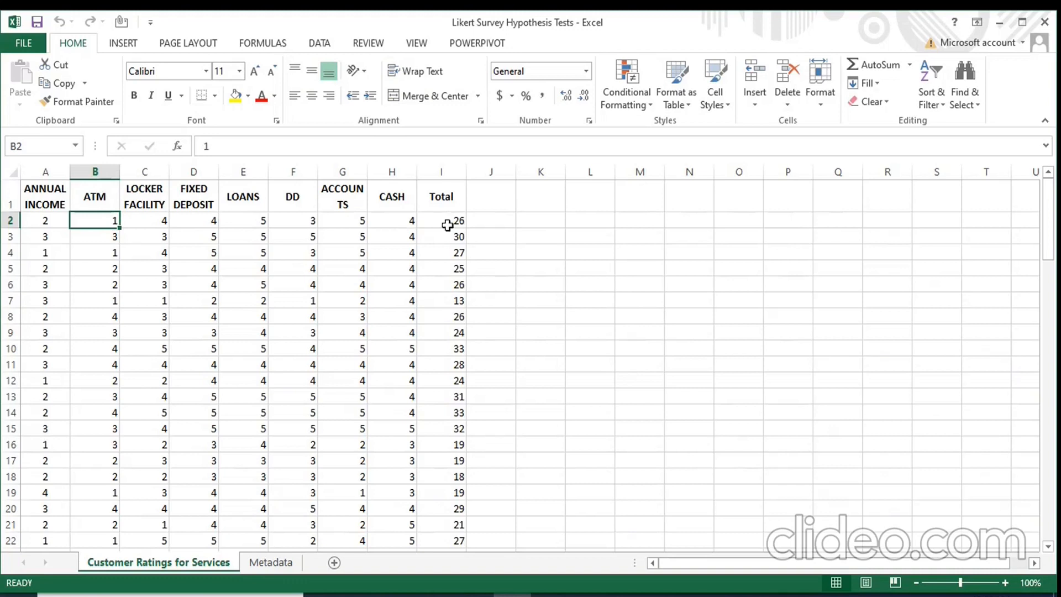
{"action": "left_click", "coordinate": [460, 223]}
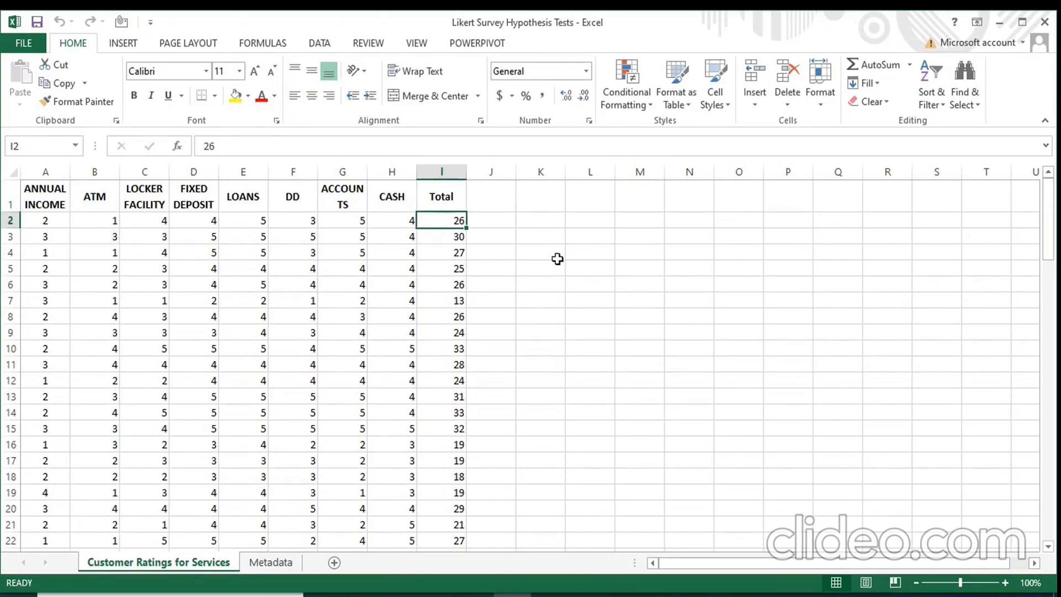
{"action": "left_click", "coordinate": [245, 223]}
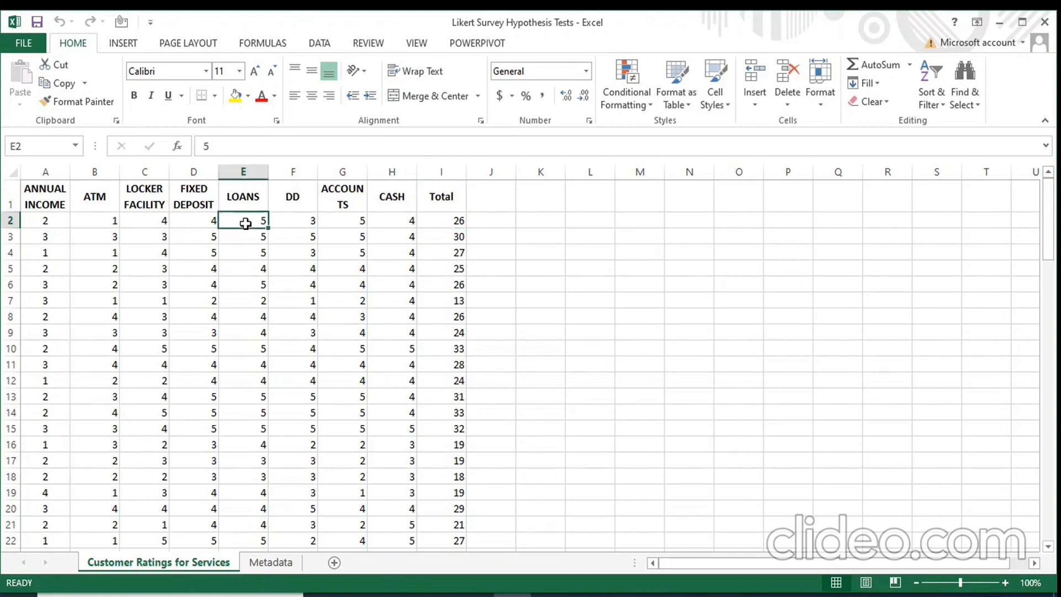
{"action": "left_click", "coordinate": [458, 220]}
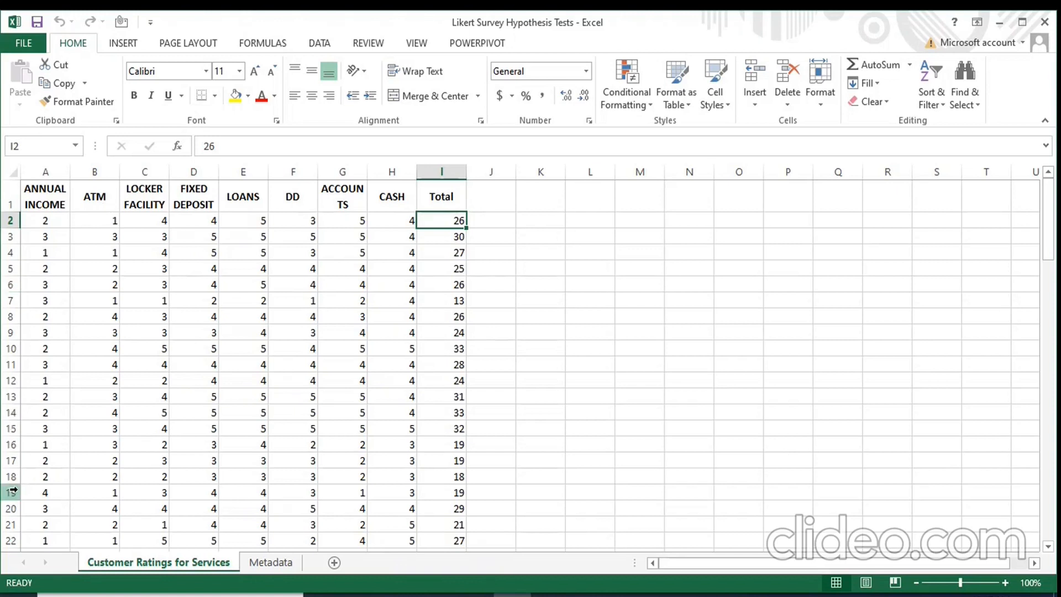
Step: Check the annual income, service ratings and total of the respondent in row 19 against the Metadata codes
{"action": "left_click", "coordinate": [47, 492]}
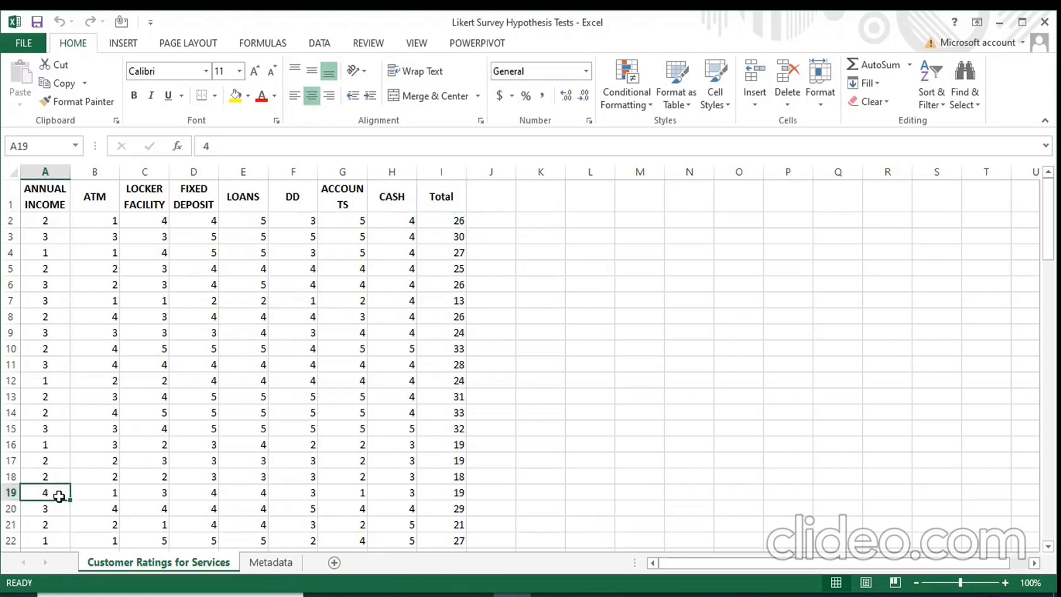
{"action": "left_click", "coordinate": [247, 563]}
{"action": "left_click", "coordinate": [118, 562]}
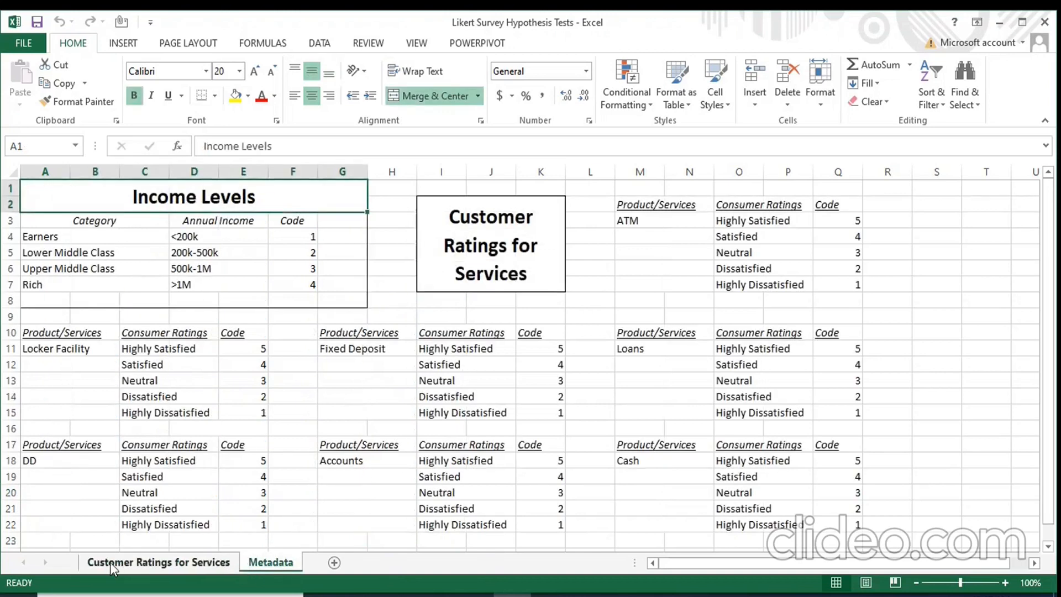
{"action": "left_click", "coordinate": [94, 495]}
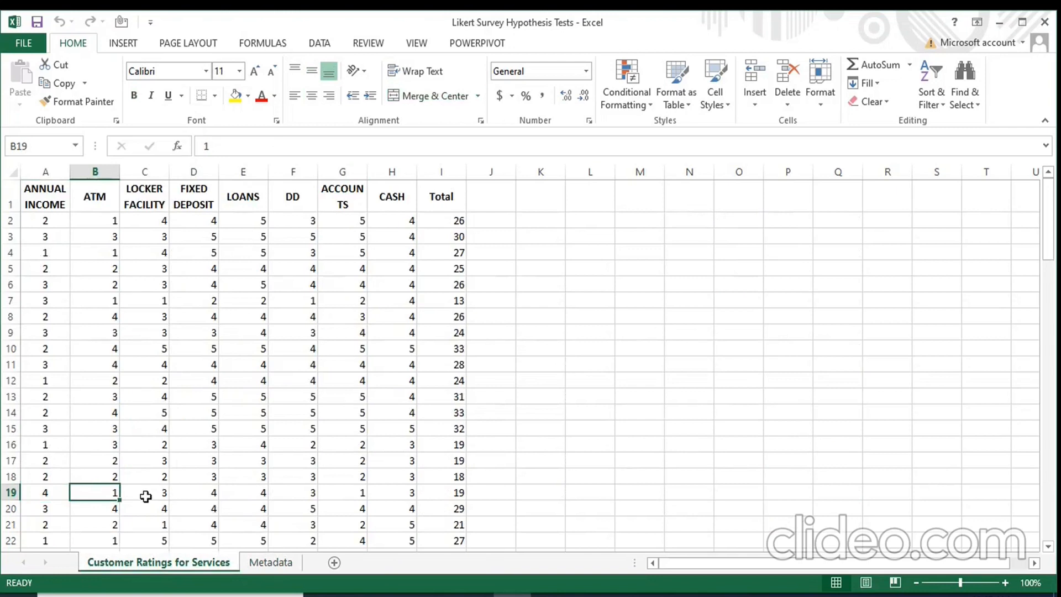
{"action": "left_click", "coordinate": [209, 494]}
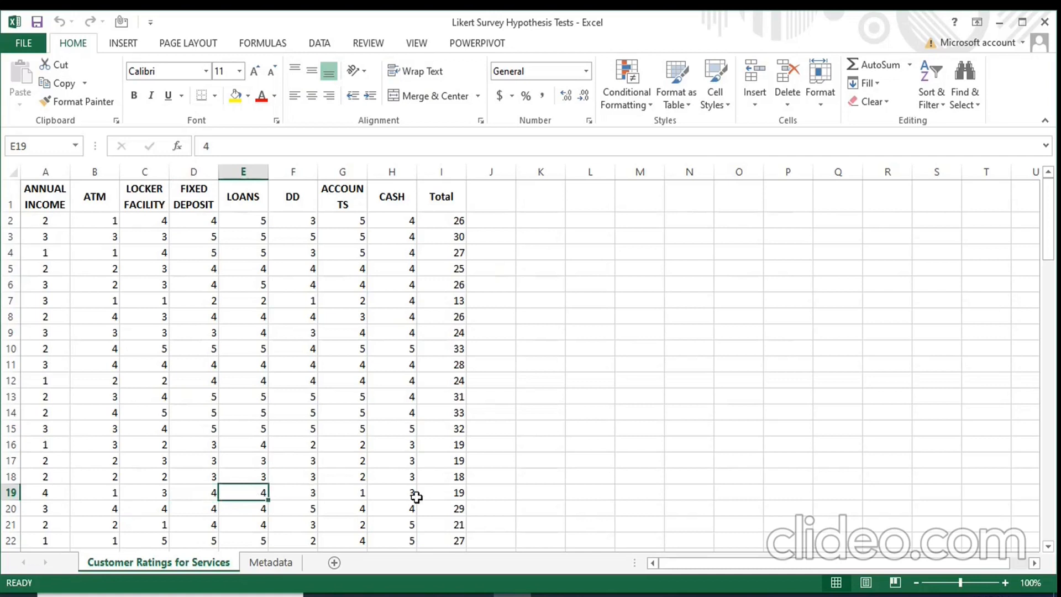
{"action": "left_click", "coordinate": [450, 498]}
{"action": "left_click", "coordinate": [557, 494]}
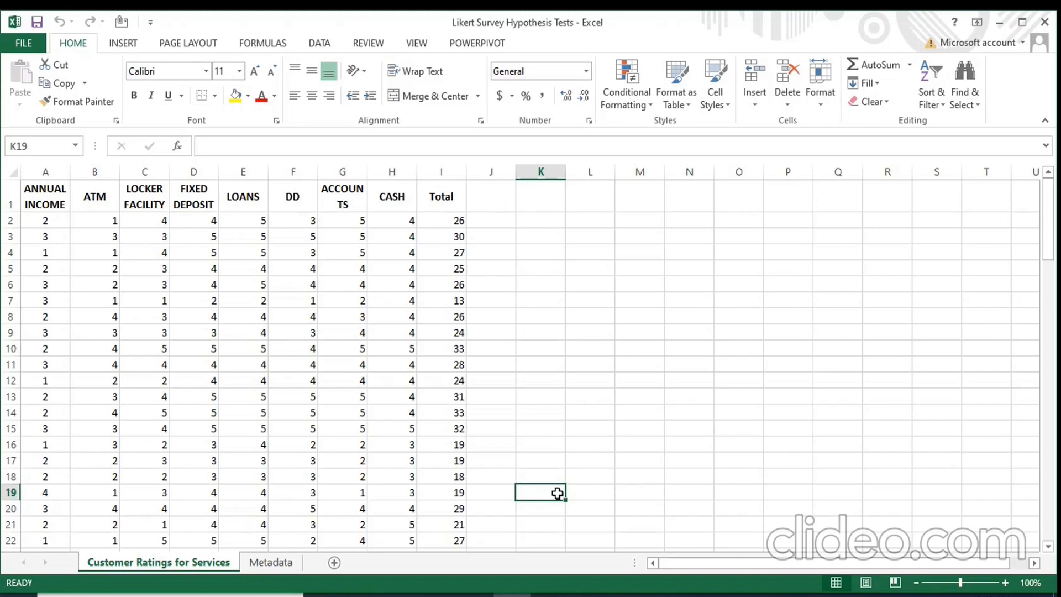
Step: Switch to Statcraft in Firefox and open the data import form
{"action": "mouse_move", "coordinate": [664, 595]}
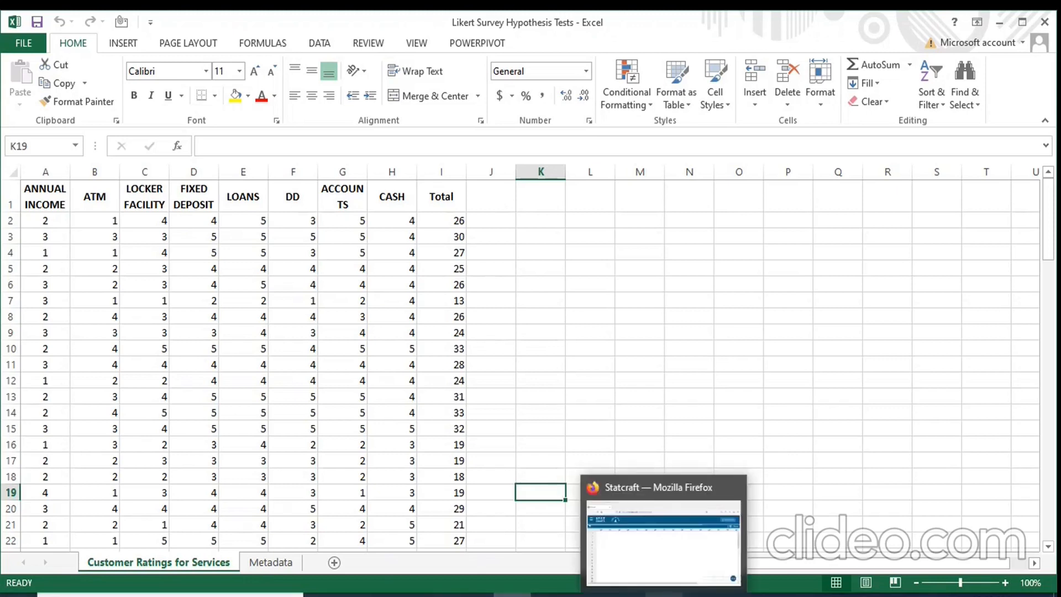
{"action": "left_click", "coordinate": [663, 572]}
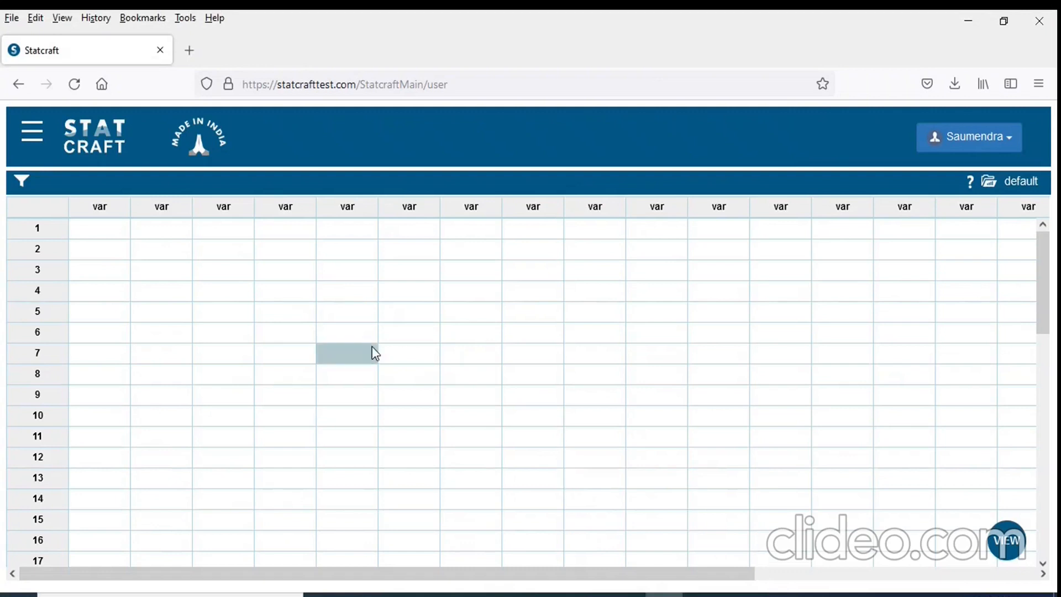
{"action": "left_click", "coordinate": [37, 148]}
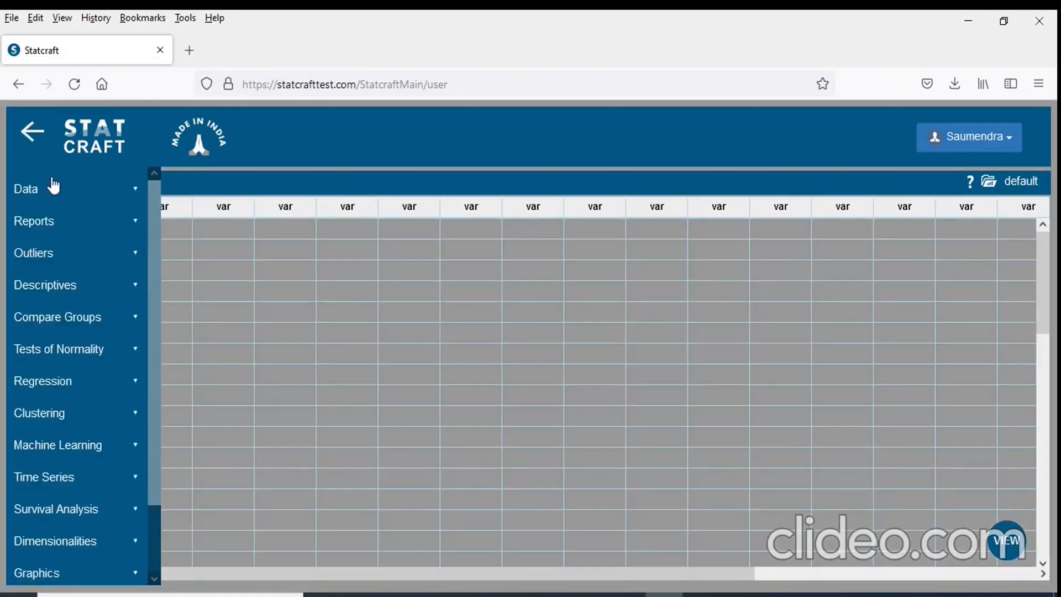
{"action": "left_click", "coordinate": [105, 189]}
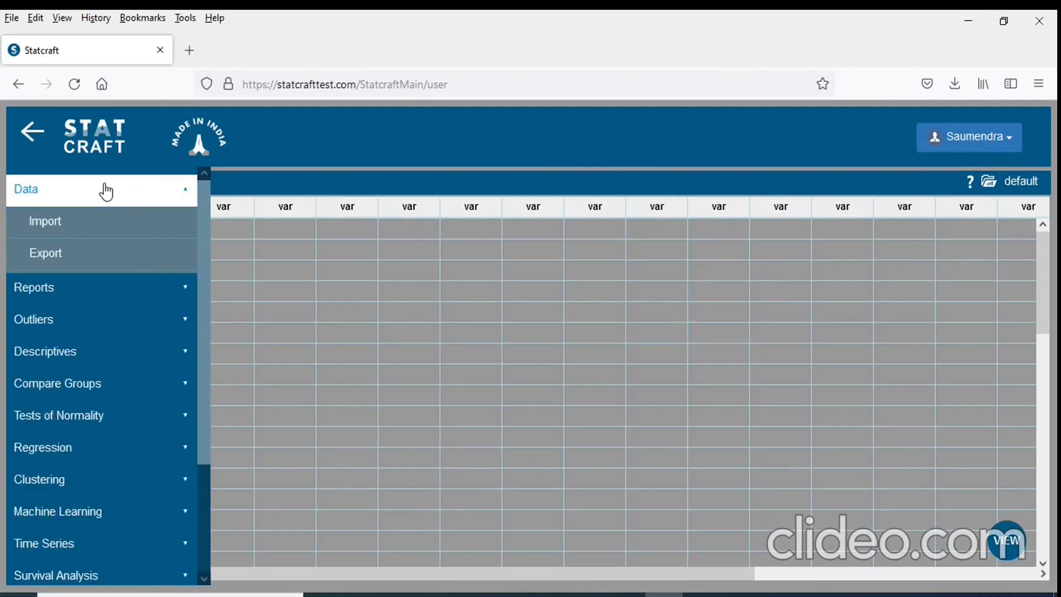
{"action": "left_click", "coordinate": [96, 220]}
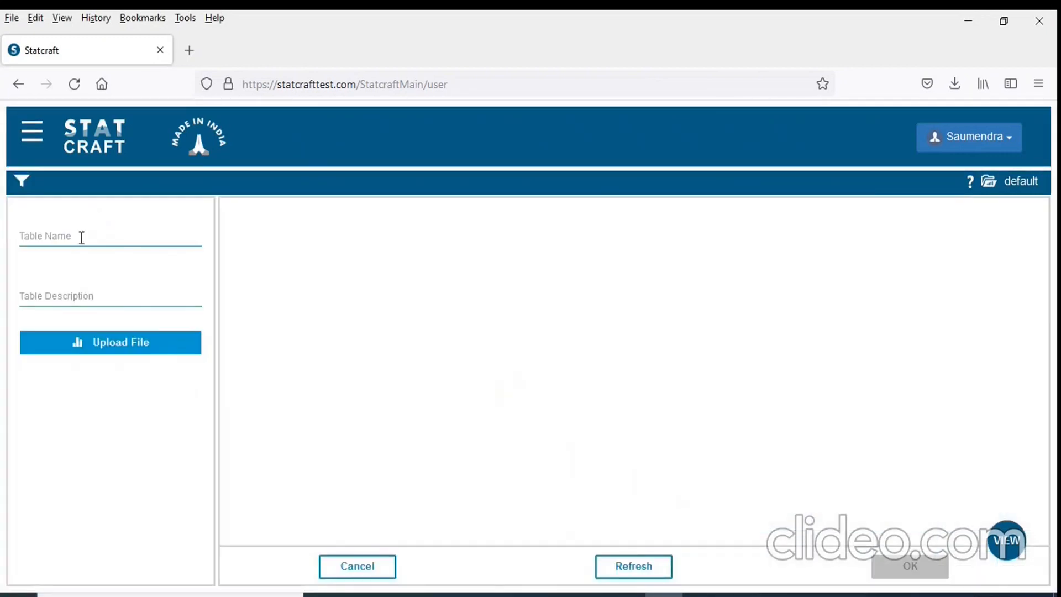
Step: Name the new table likert and enter likertt as its description
{"action": "left_click", "coordinate": [82, 238]}
{"action": "type", "text": "likert"}
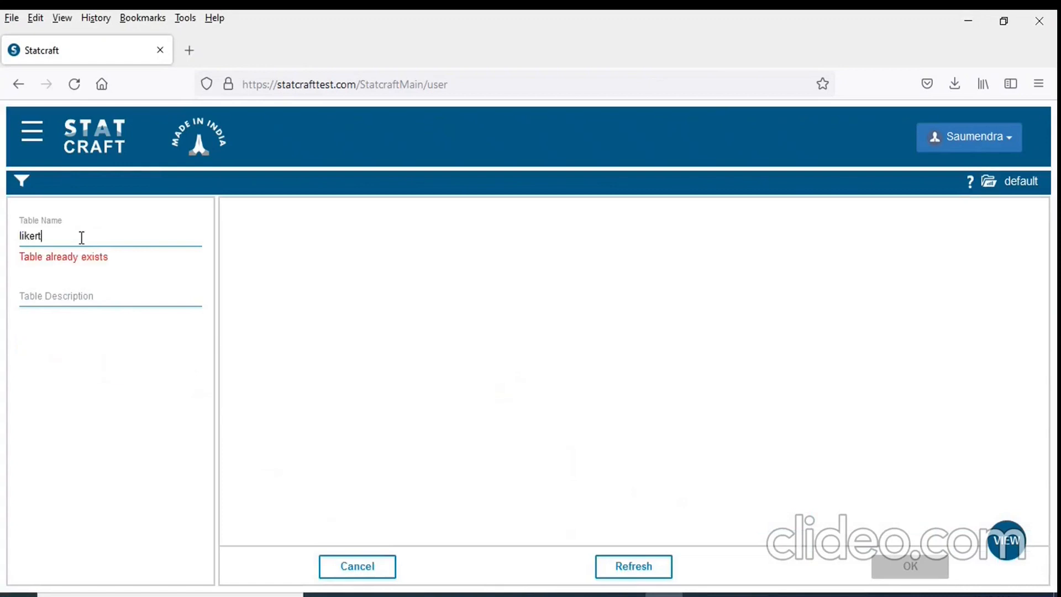
{"action": "left_click", "coordinate": [67, 301]}
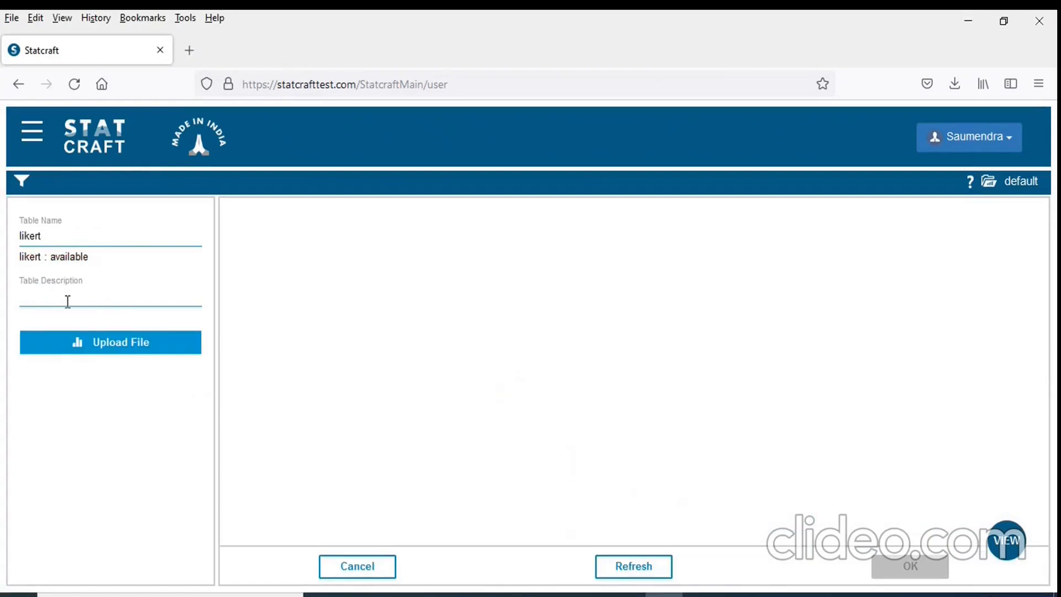
{"action": "type", "text": "likertt"}
Step: Upload the Likert Survey Hypothesis Tests workbook from the Statcraft folder as the table's source file
{"action": "left_click", "coordinate": [131, 346]}
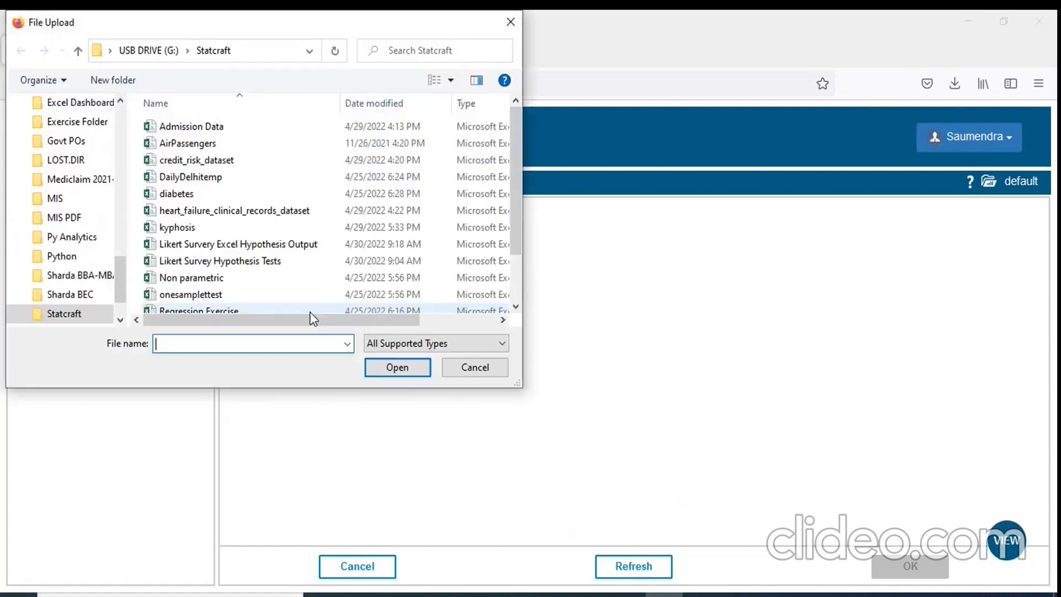
{"action": "left_click", "coordinate": [251, 262]}
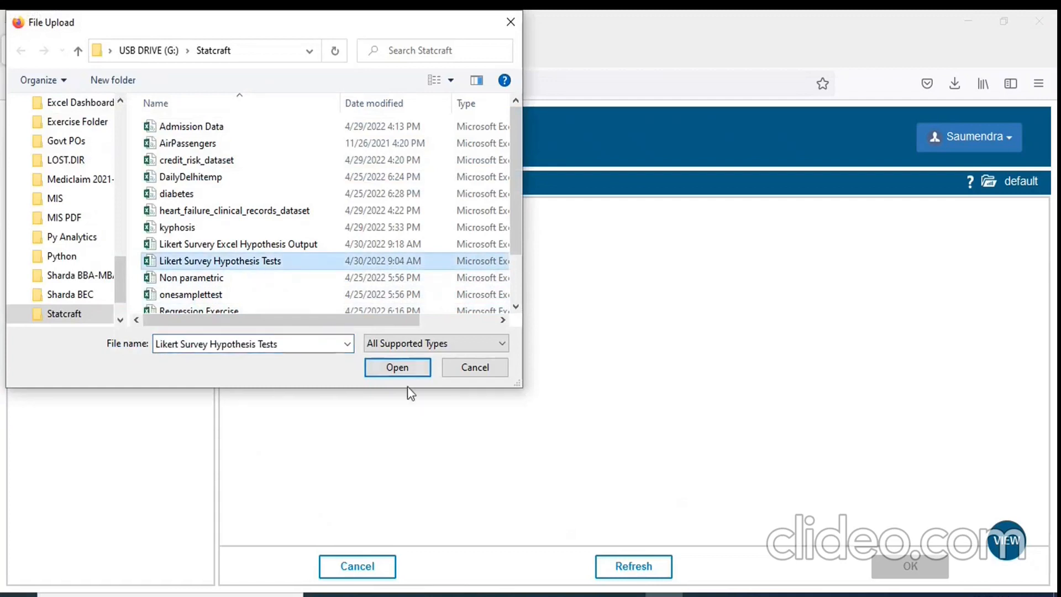
{"action": "left_click", "coordinate": [412, 373]}
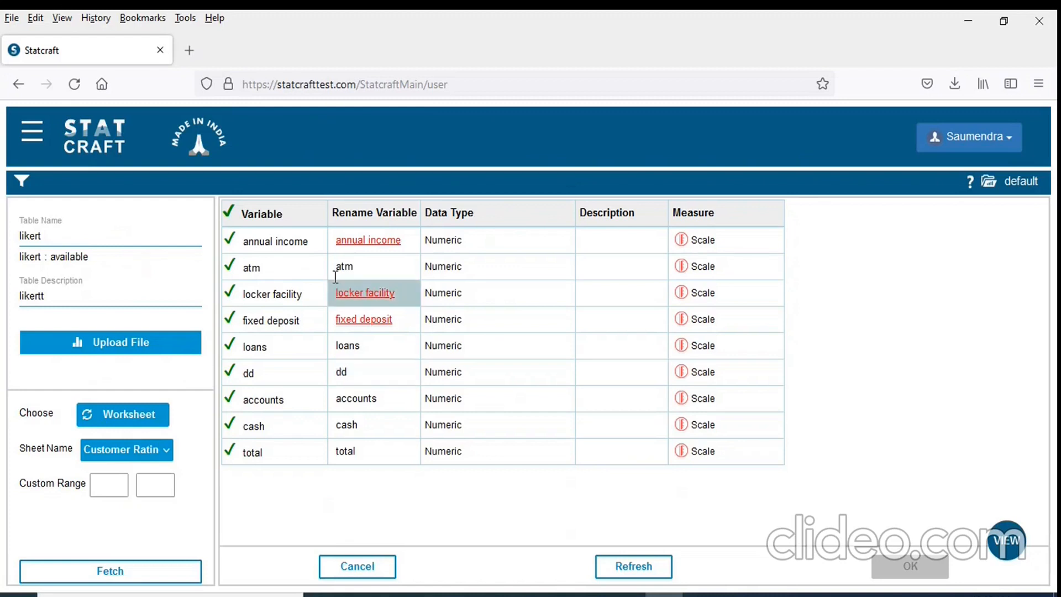
Step: Remove the spaces from the three flagged variable names, making them annualincome, lockerfacility and fixeddeposit
{"action": "left_click", "coordinate": [367, 242]}
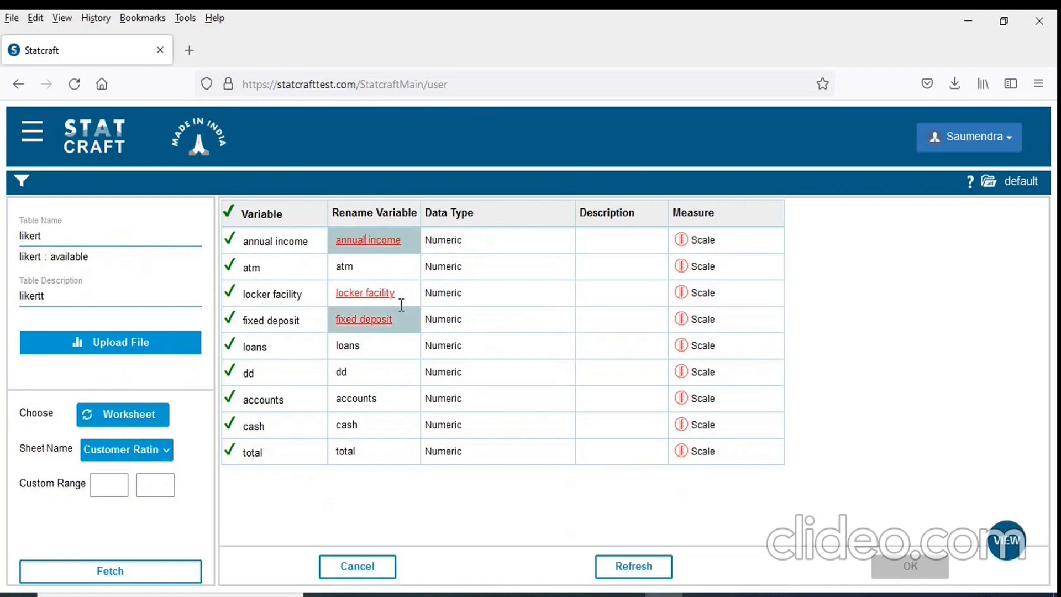
{"action": "mouse_move", "coordinate": [369, 250]}
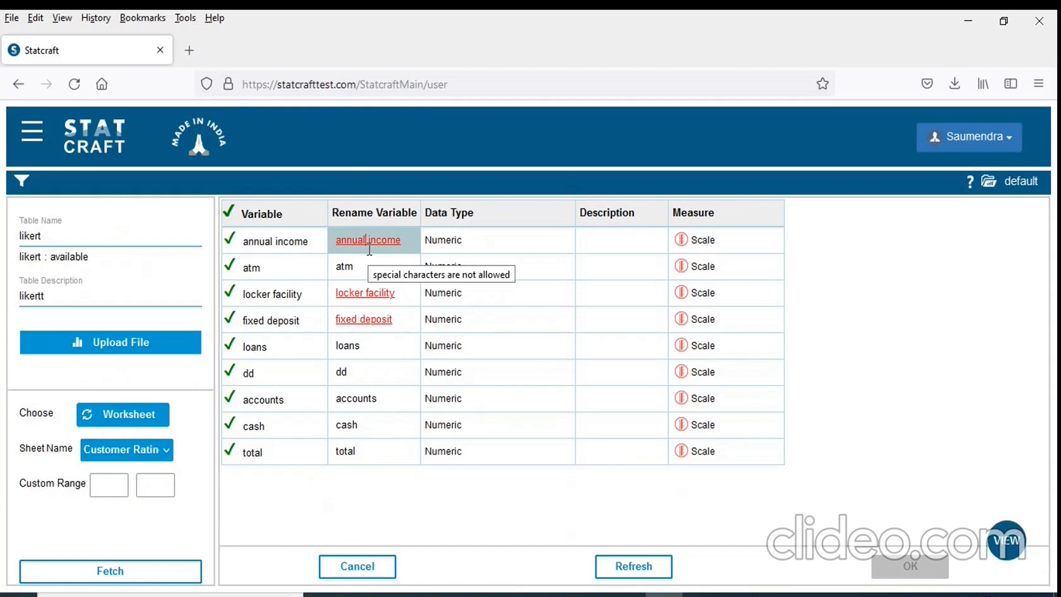
{"action": "key", "text": "Delete"}
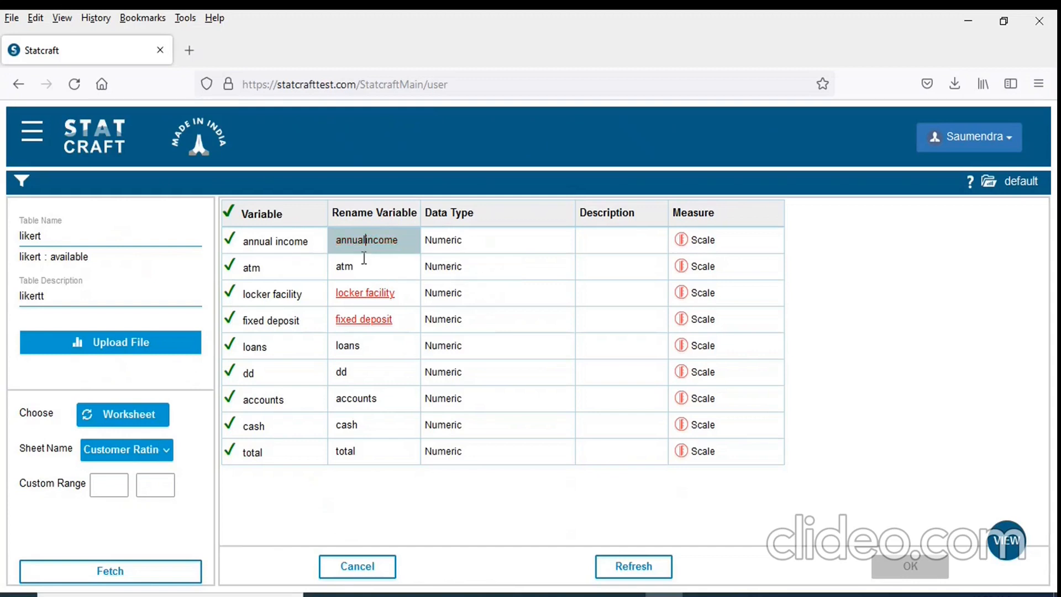
{"action": "left_click", "coordinate": [364, 294]}
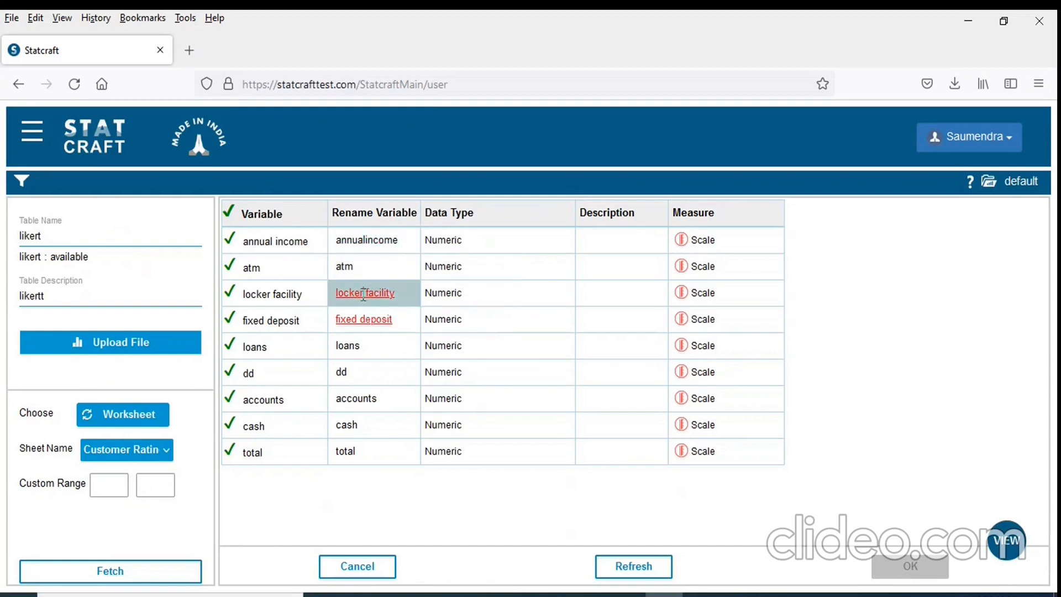
{"action": "key", "text": "Delete"}
{"action": "left_click", "coordinate": [358, 316]}
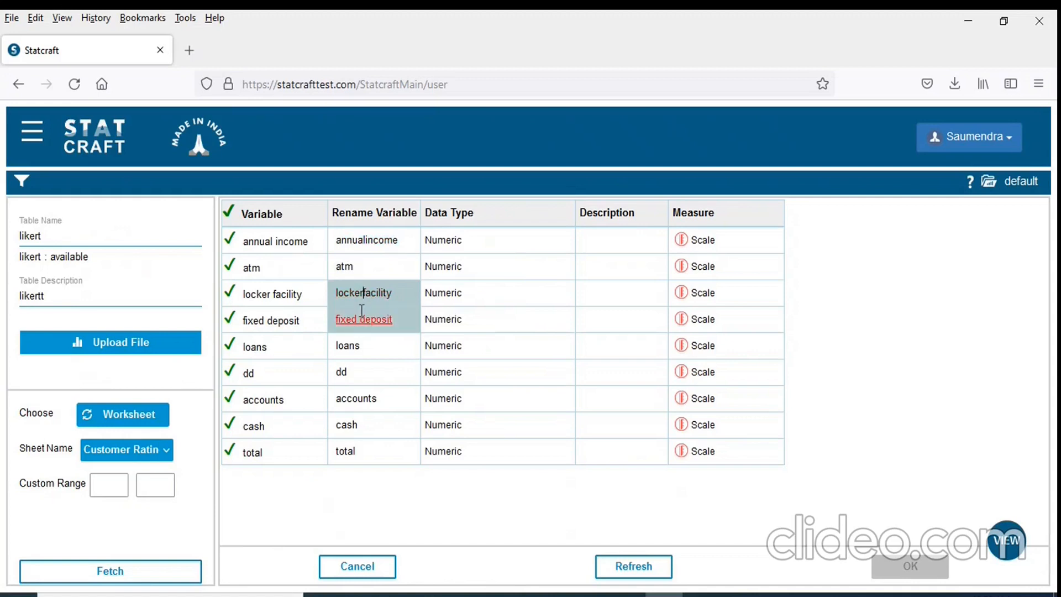
{"action": "key", "text": "Delete"}
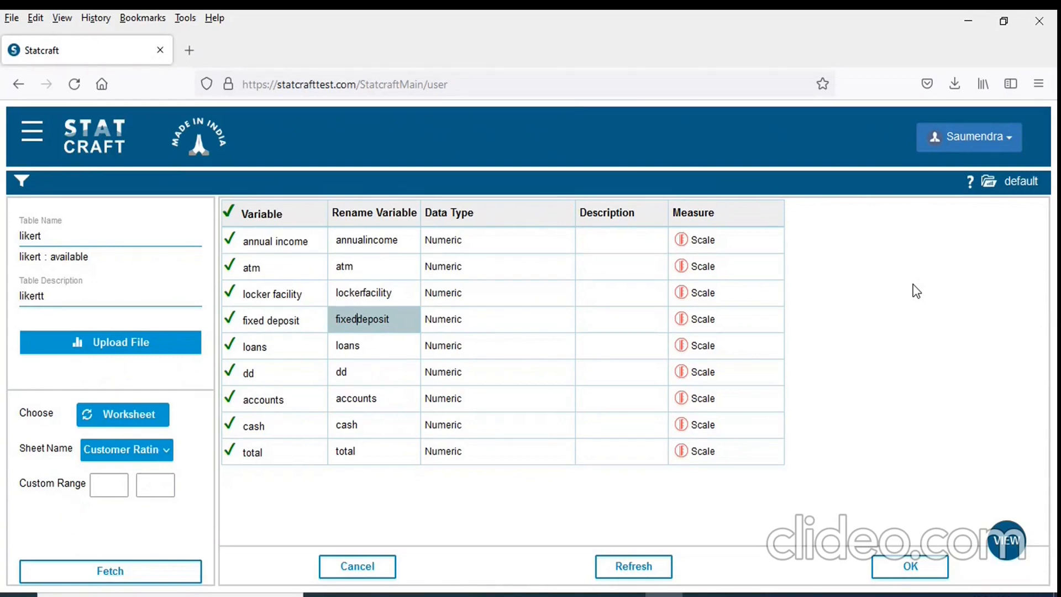
Step: Set the measure of the annual income variable to Nominal
{"action": "left_click", "coordinate": [739, 241]}
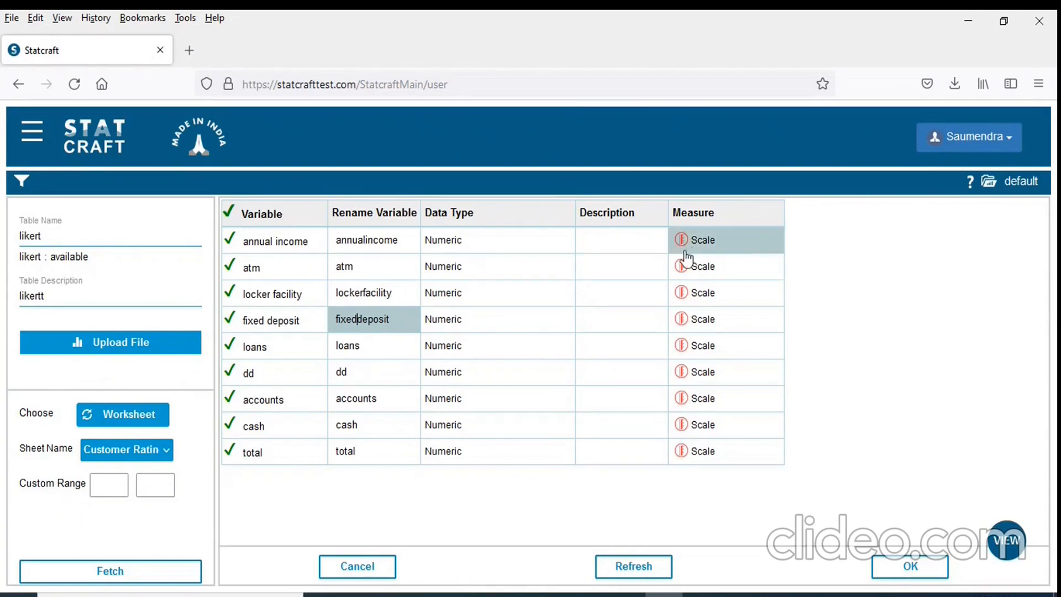
{"action": "left_click", "coordinate": [718, 251]}
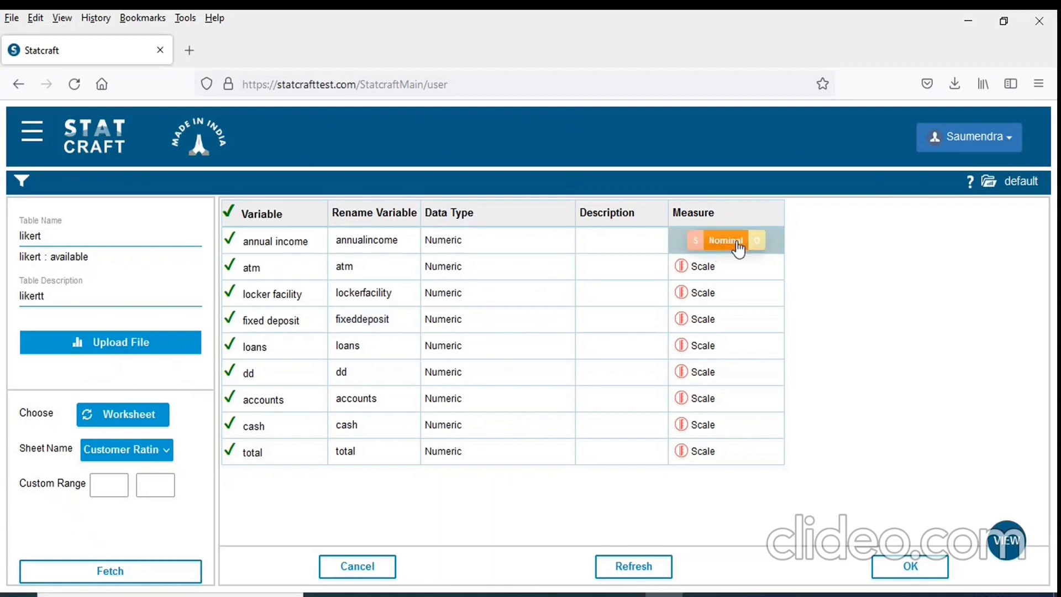
{"action": "left_click", "coordinate": [738, 249]}
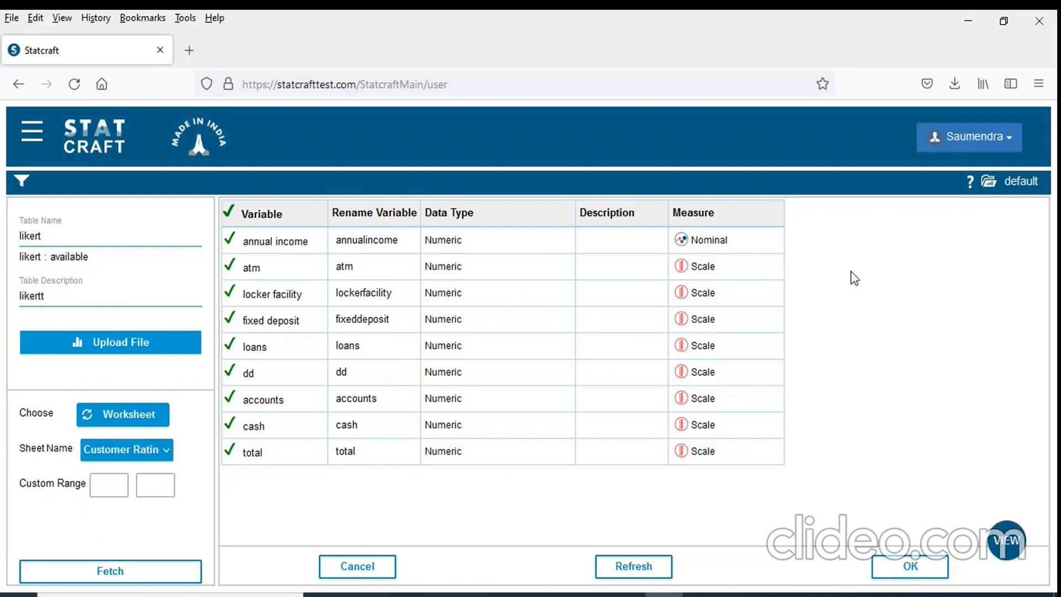
Step: Set the measure of the atm, locker facility and fixed deposit variables to Ordinal
{"action": "left_click", "coordinate": [711, 273]}
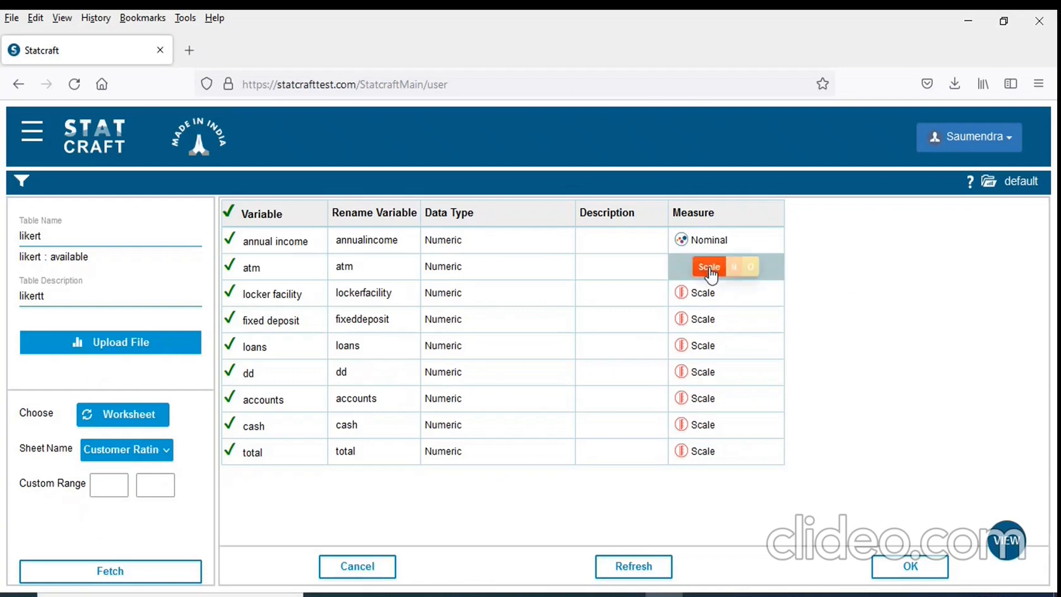
{"action": "left_click", "coordinate": [759, 270]}
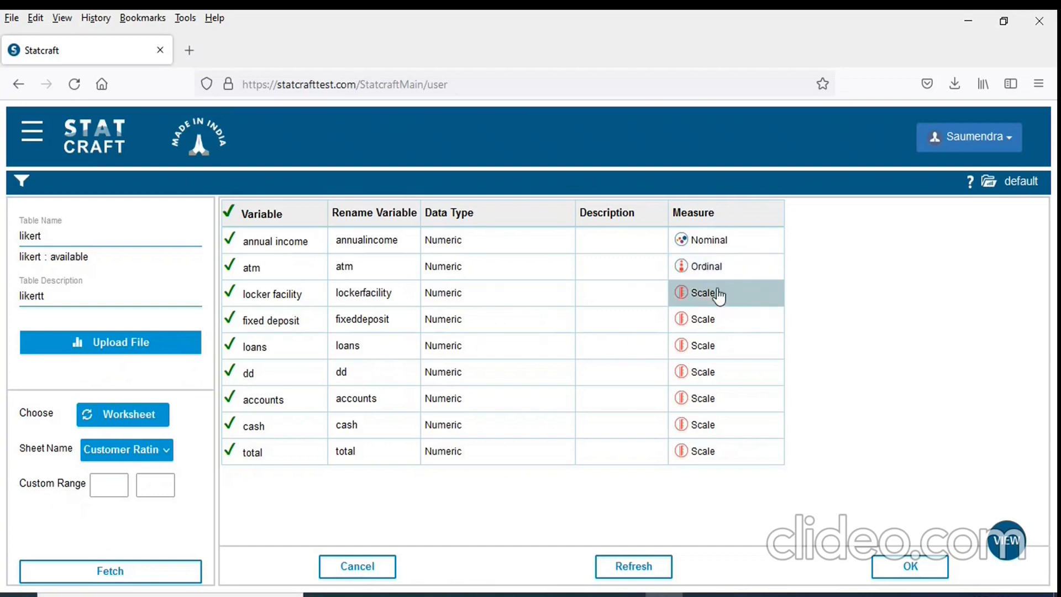
{"action": "left_click", "coordinate": [703, 299]}
{"action": "left_click", "coordinate": [754, 295]}
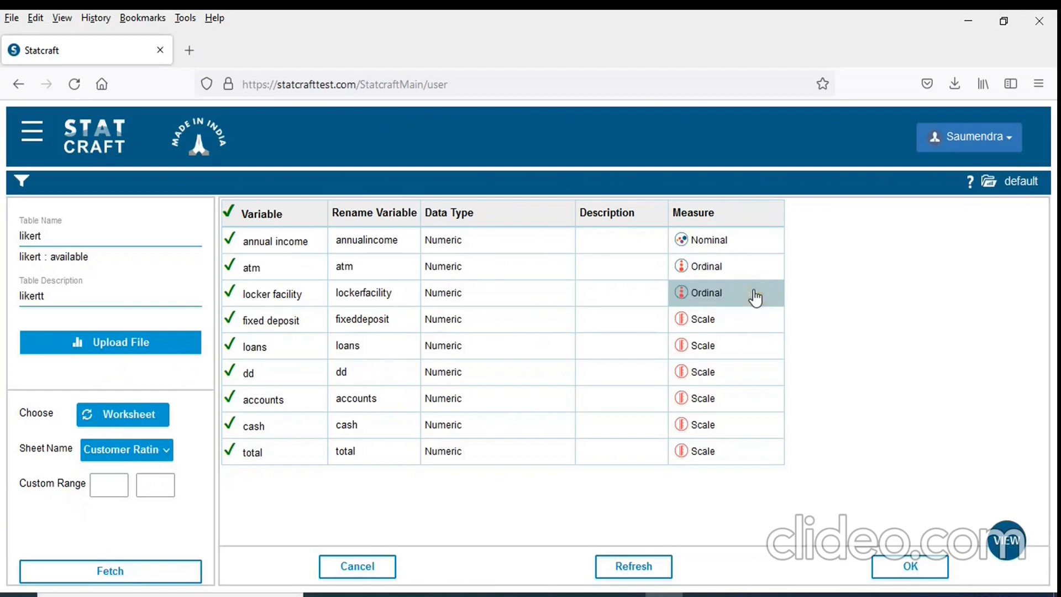
{"action": "left_click", "coordinate": [701, 321]}
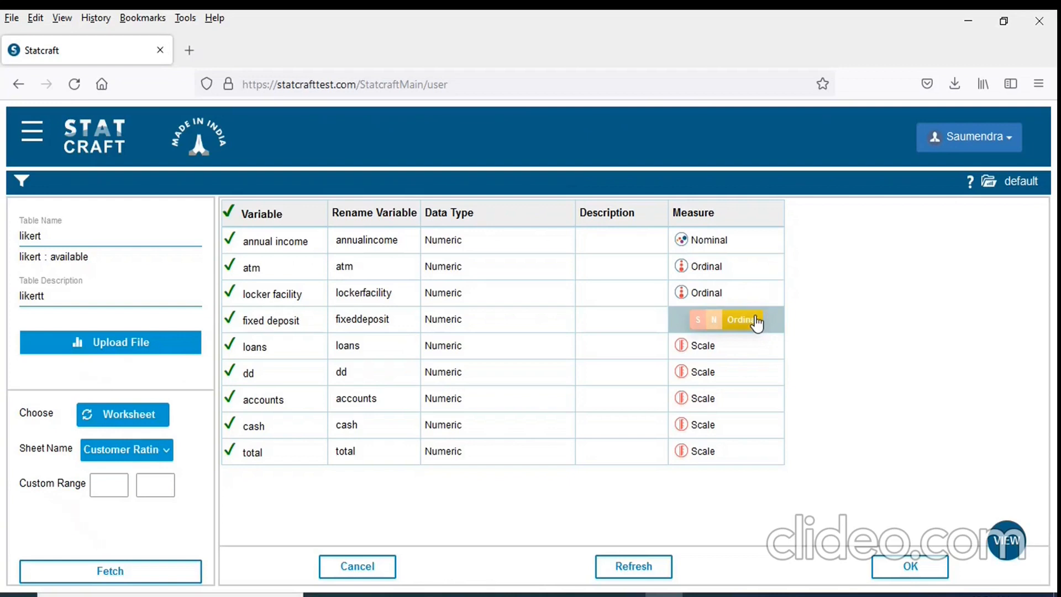
{"action": "left_click", "coordinate": [756, 324]}
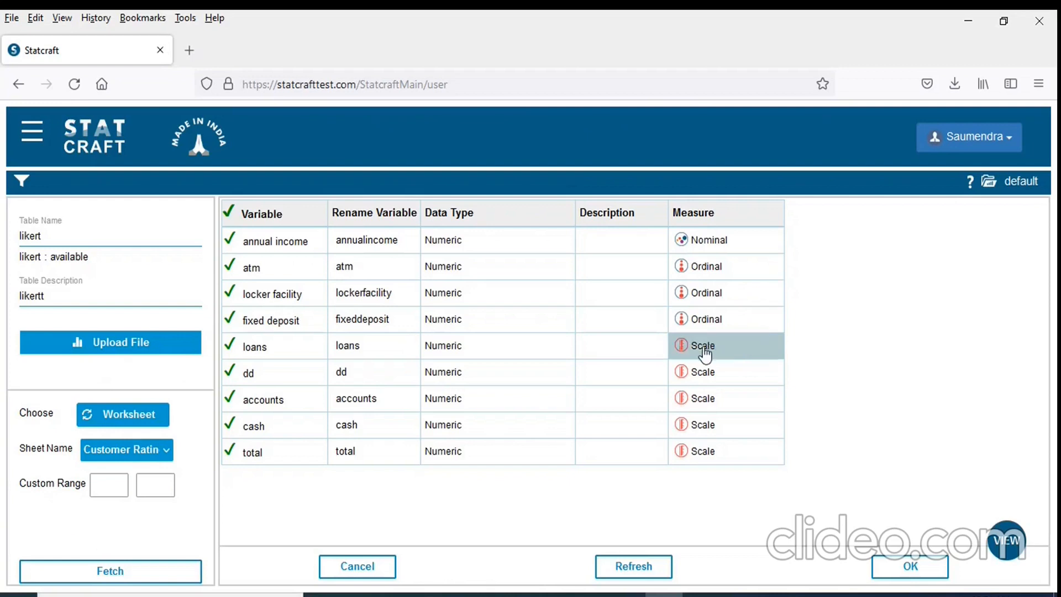
Step: Set the measure of the loans, dd, accounts and cash variables to Ordinal
{"action": "mouse_move", "coordinate": [705, 353]}
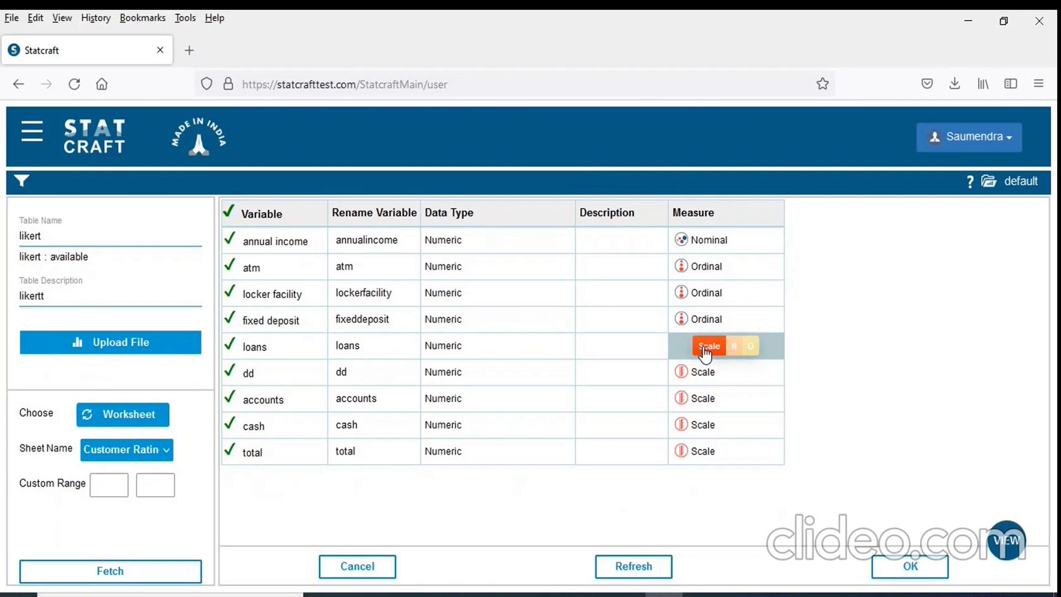
{"action": "left_click", "coordinate": [752, 350]}
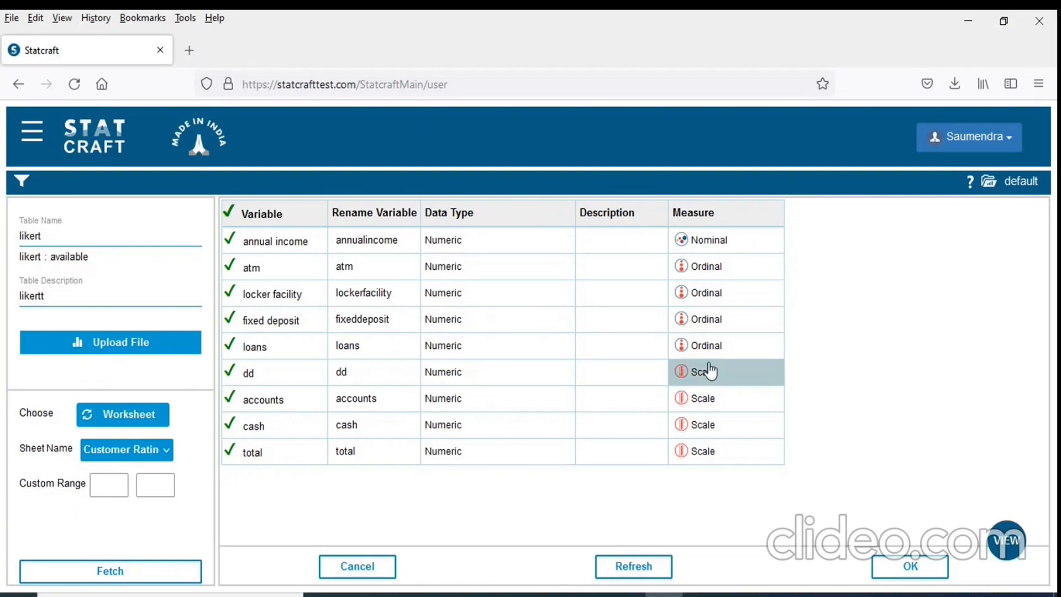
{"action": "mouse_move", "coordinate": [707, 373]}
{"action": "left_click", "coordinate": [749, 375]}
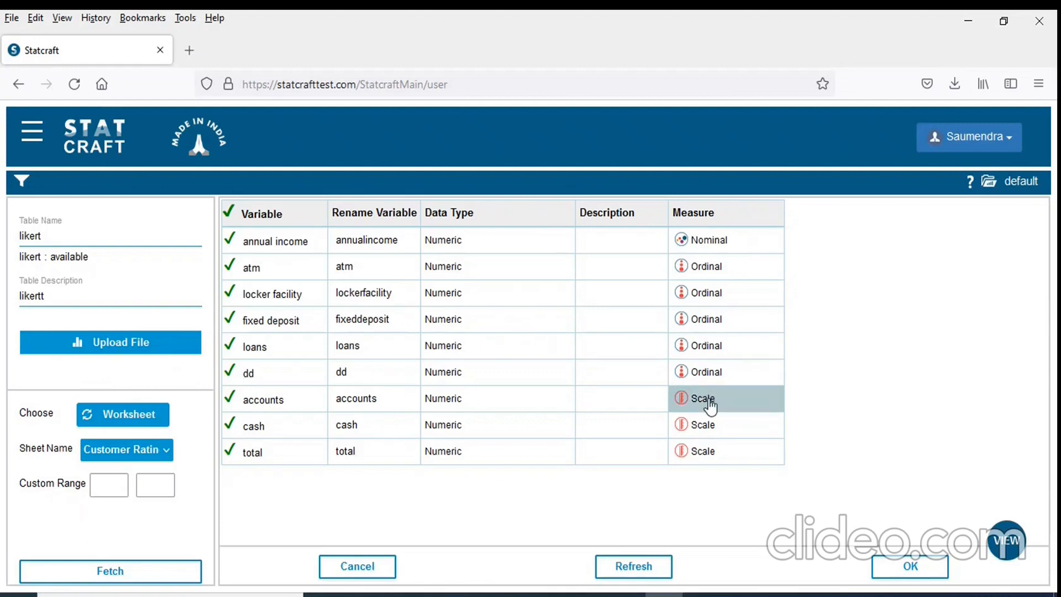
{"action": "mouse_move", "coordinate": [706, 403]}
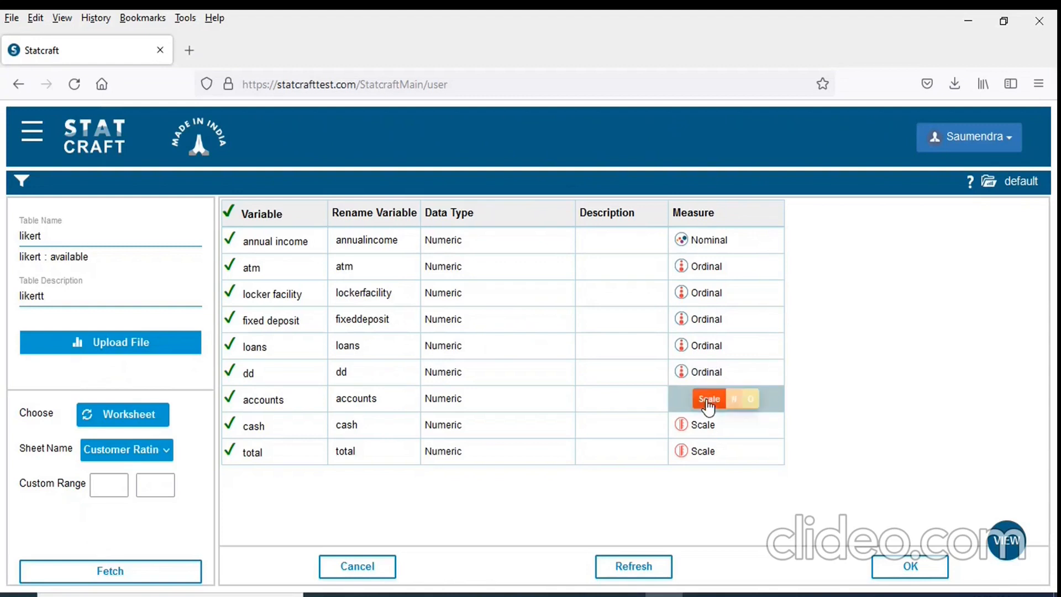
{"action": "left_click", "coordinate": [758, 404]}
{"action": "mouse_move", "coordinate": [711, 433]}
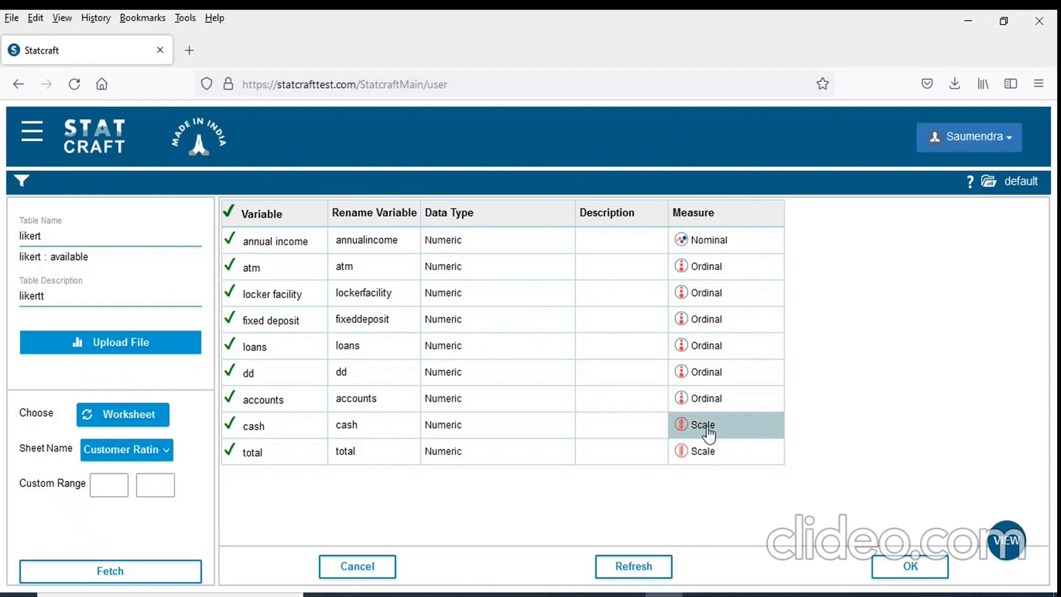
{"action": "left_click", "coordinate": [754, 429]}
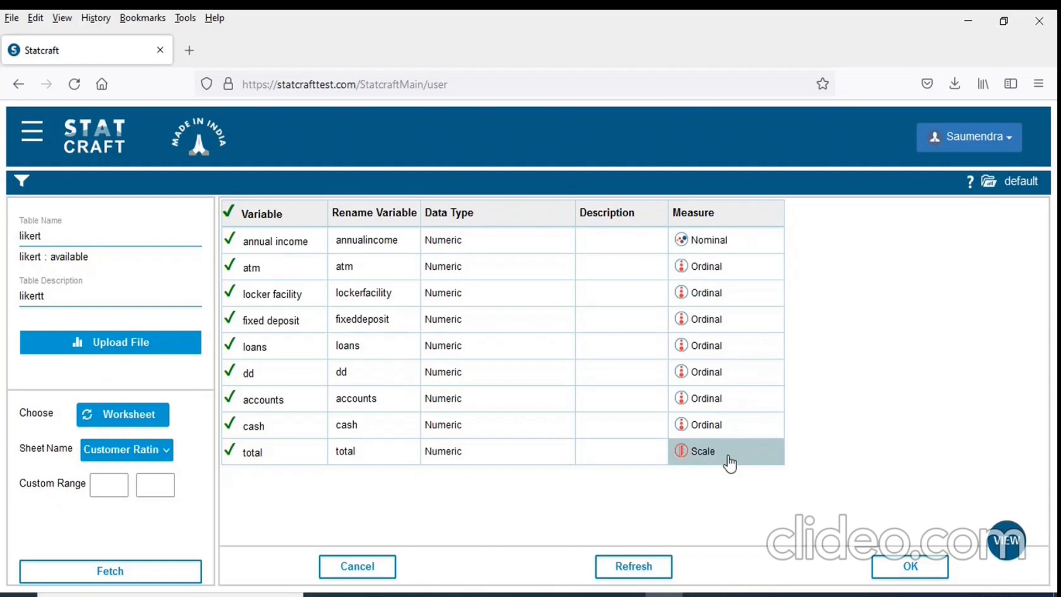
Step: Import the likert table with the configured variable names and measures
{"action": "left_click", "coordinate": [905, 570]}
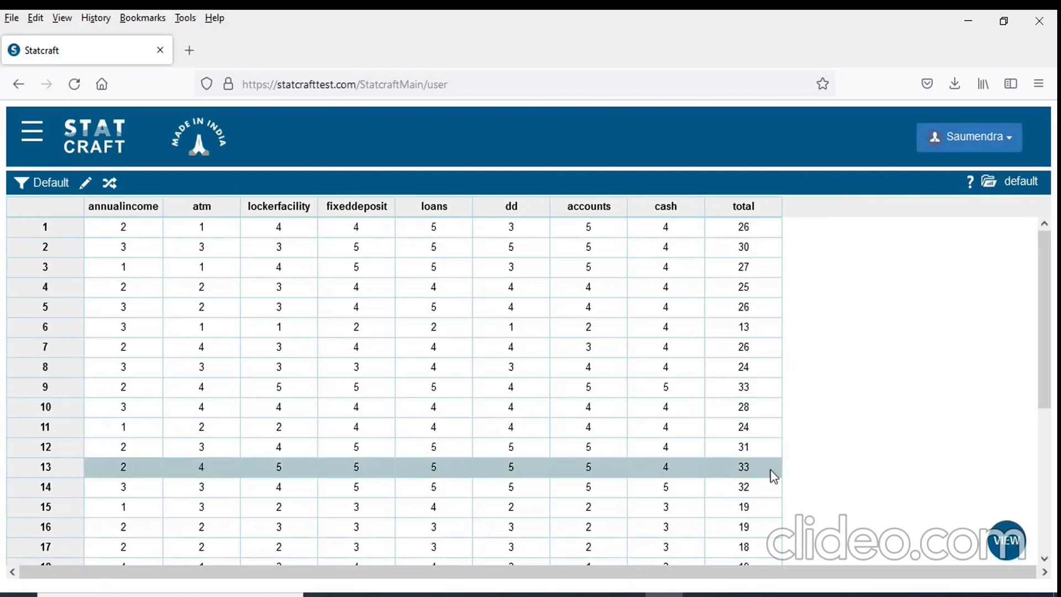
{"action": "left_click", "coordinate": [37, 135]}
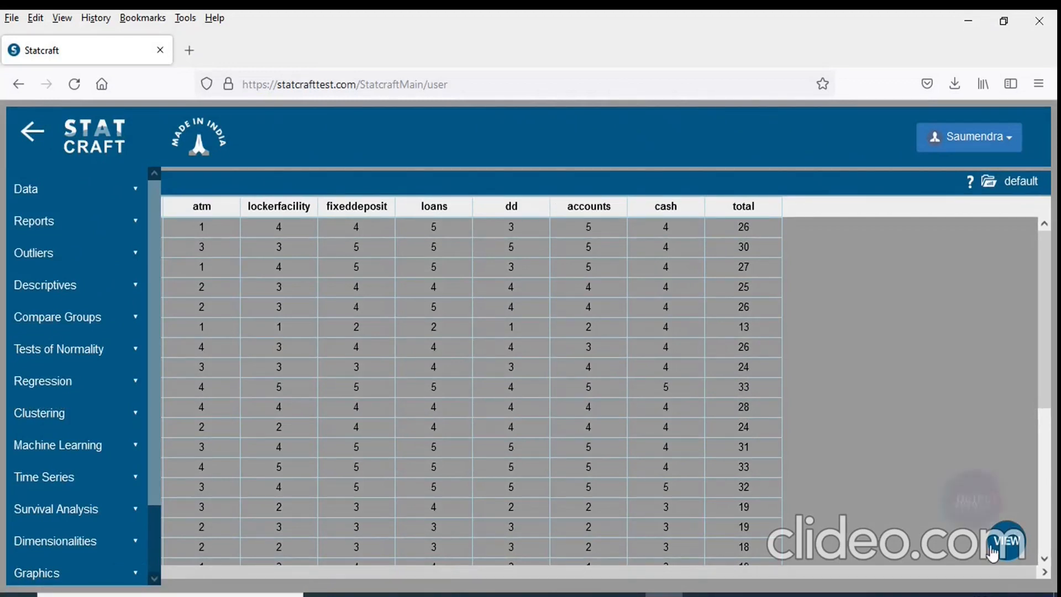
{"action": "left_click", "coordinate": [922, 459]}
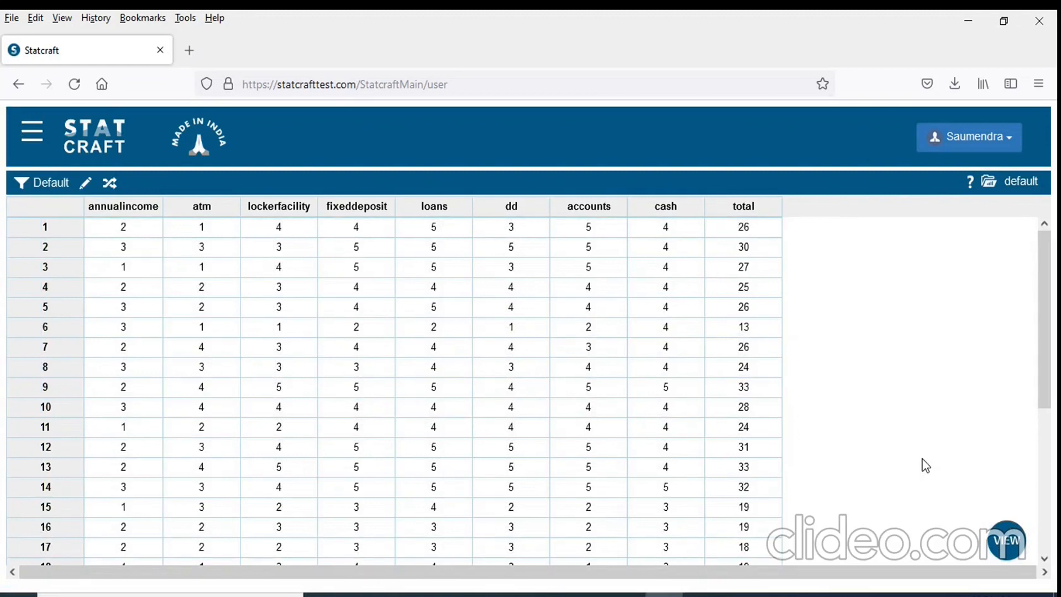
Step: Run a Shapiro-Wilk normality test on the total variable and bring up its result in the output
{"action": "left_click", "coordinate": [34, 139]}
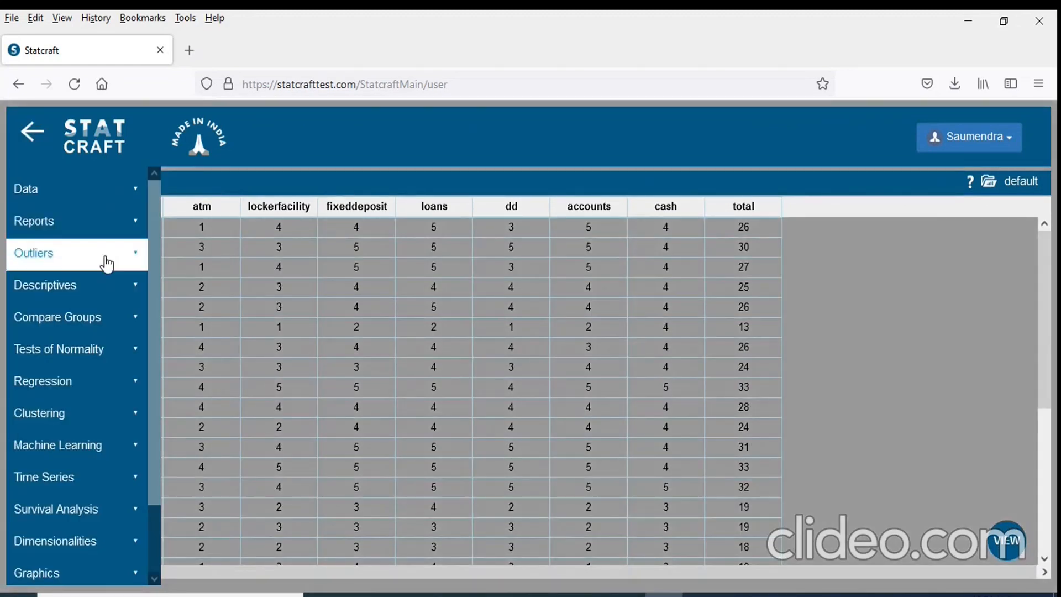
{"action": "left_click", "coordinate": [128, 356]}
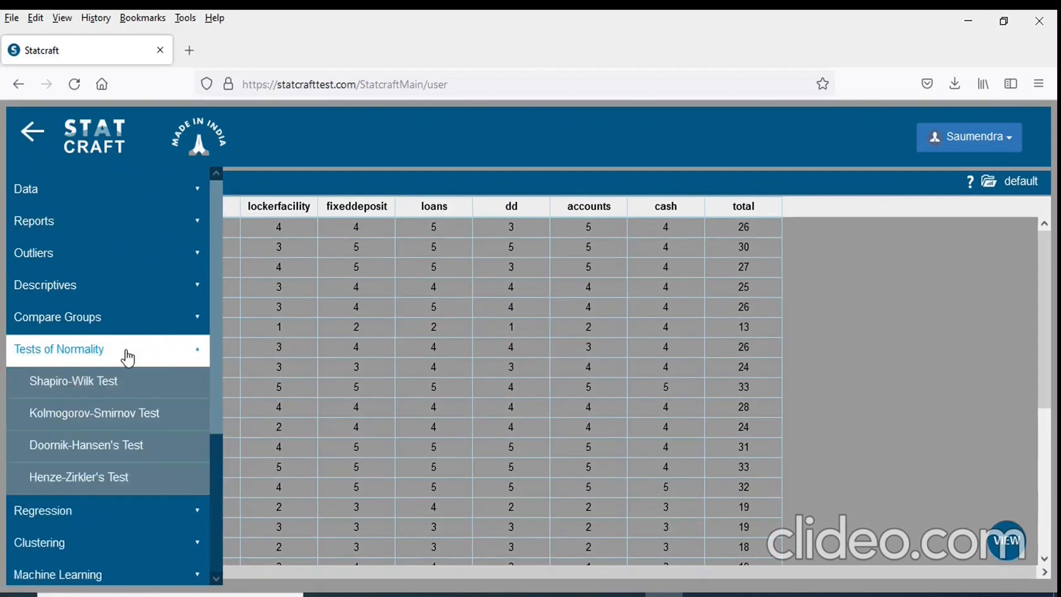
{"action": "left_click", "coordinate": [111, 383]}
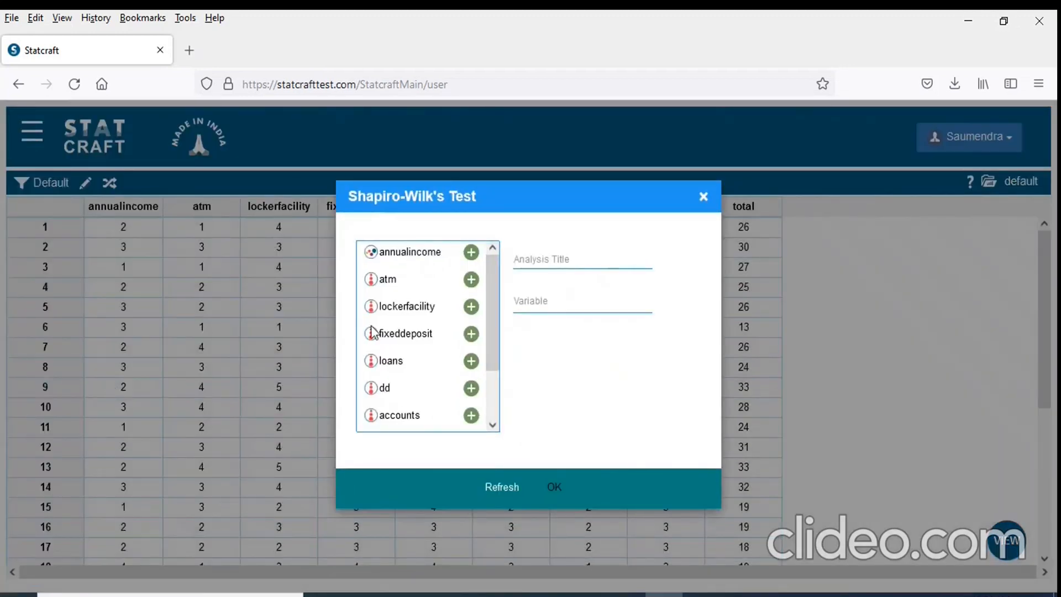
{"action": "left_click", "coordinate": [542, 304]}
{"action": "scroll", "coordinate": [495, 424], "scroll_direction": "down", "scroll_amount": 2}
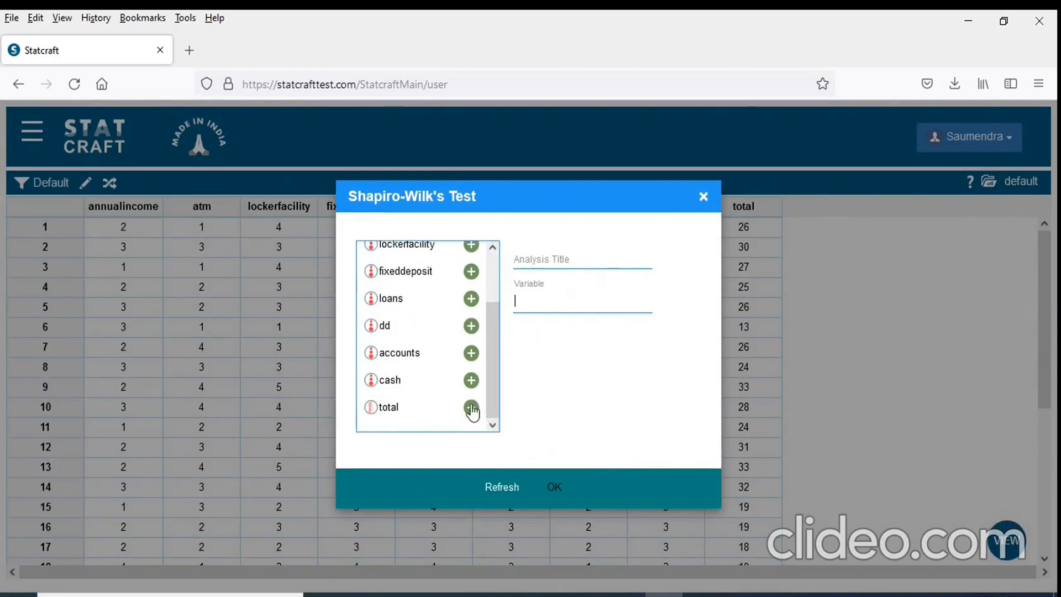
{"action": "left_click", "coordinate": [472, 409]}
{"action": "left_click", "coordinate": [555, 488]}
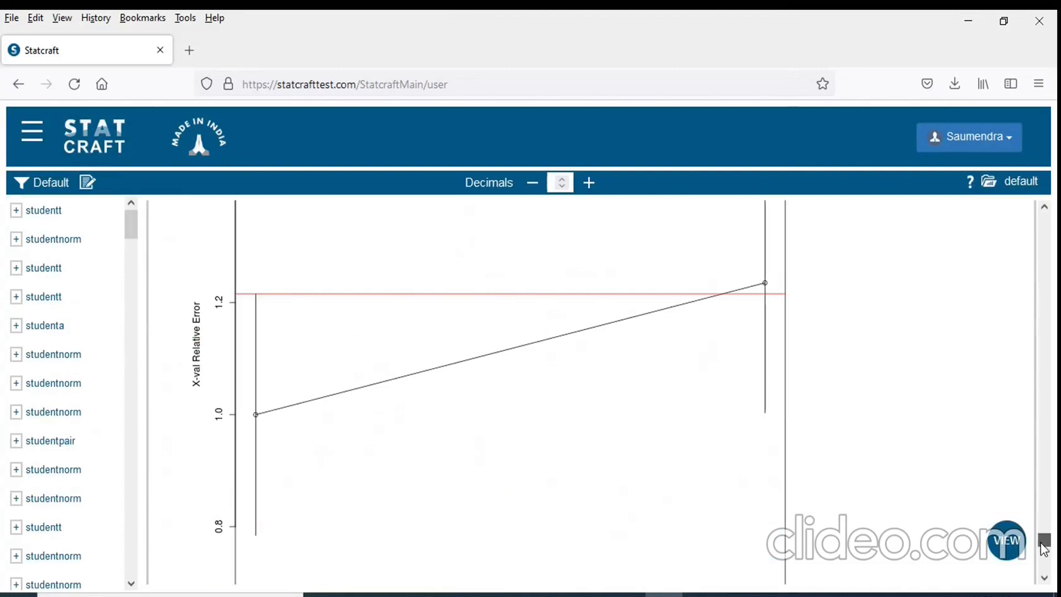
{"action": "left_click_drag", "start_coordinate": [1044, 549], "coordinate": [1045, 576]}
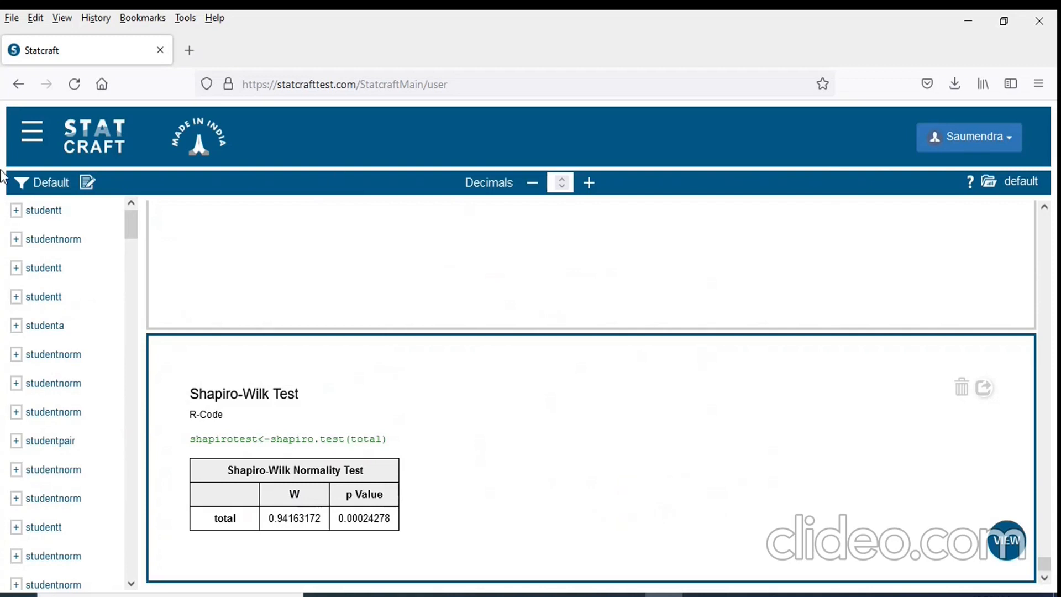
Step: Set up a Kruskal Wallis rank sum test with total as the variable
{"action": "left_click", "coordinate": [28, 138]}
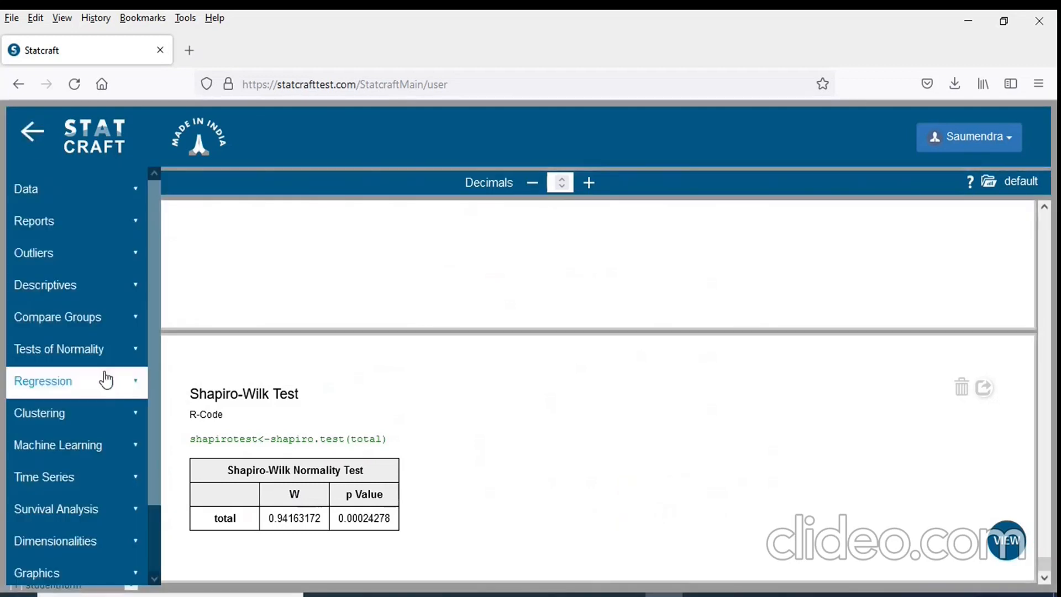
{"action": "left_click", "coordinate": [126, 330]}
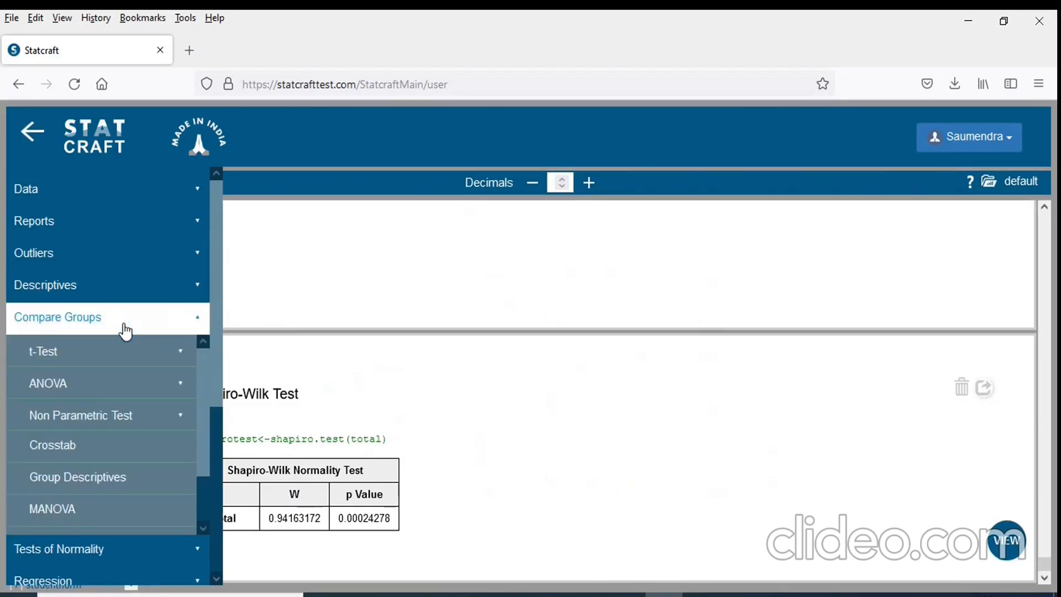
{"action": "left_click", "coordinate": [168, 386]}
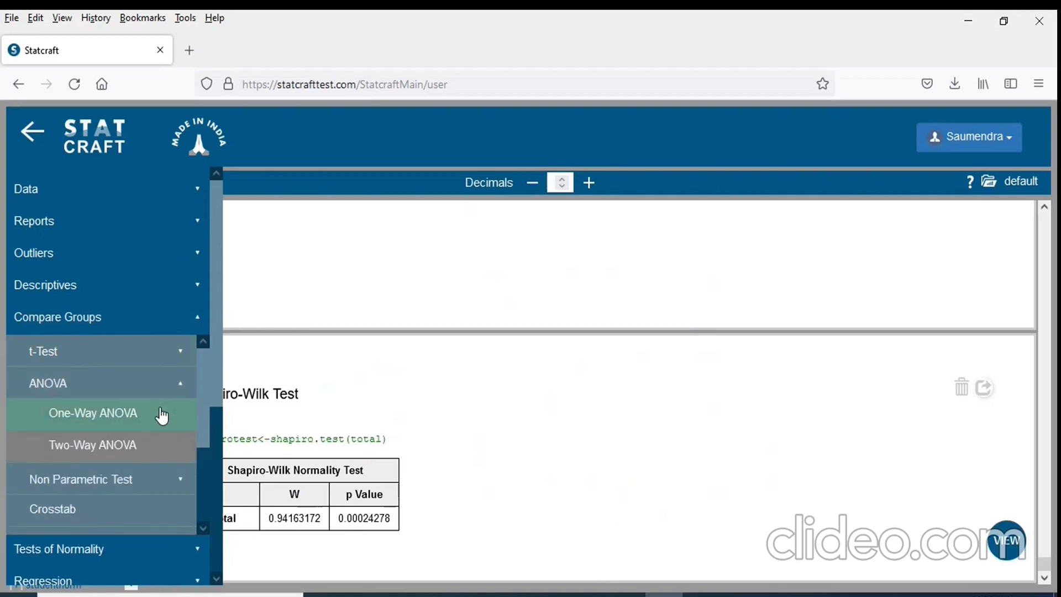
{"action": "left_click", "coordinate": [163, 479]}
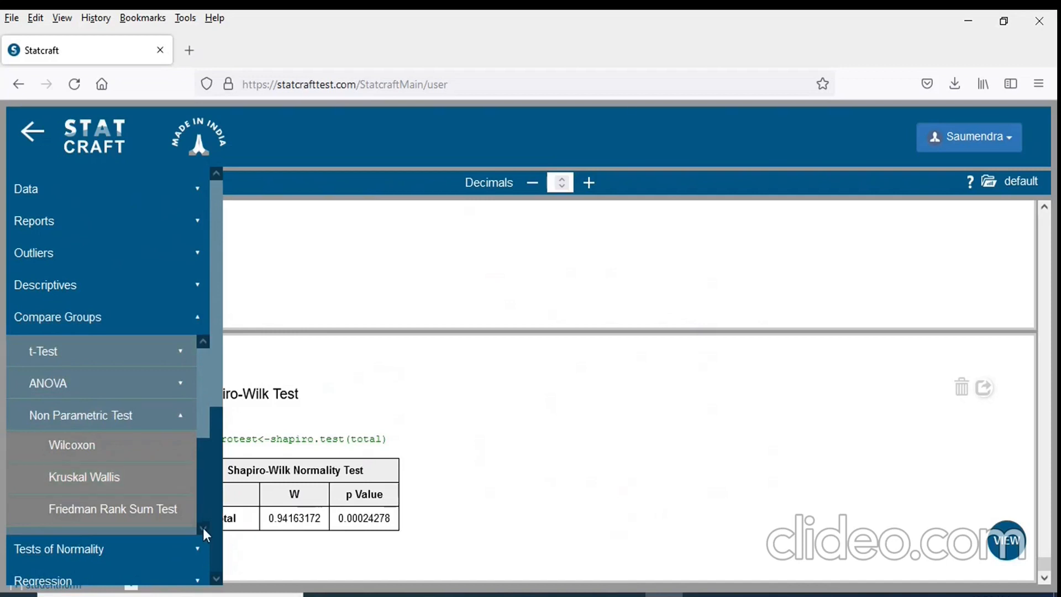
{"action": "left_click", "coordinate": [114, 479]}
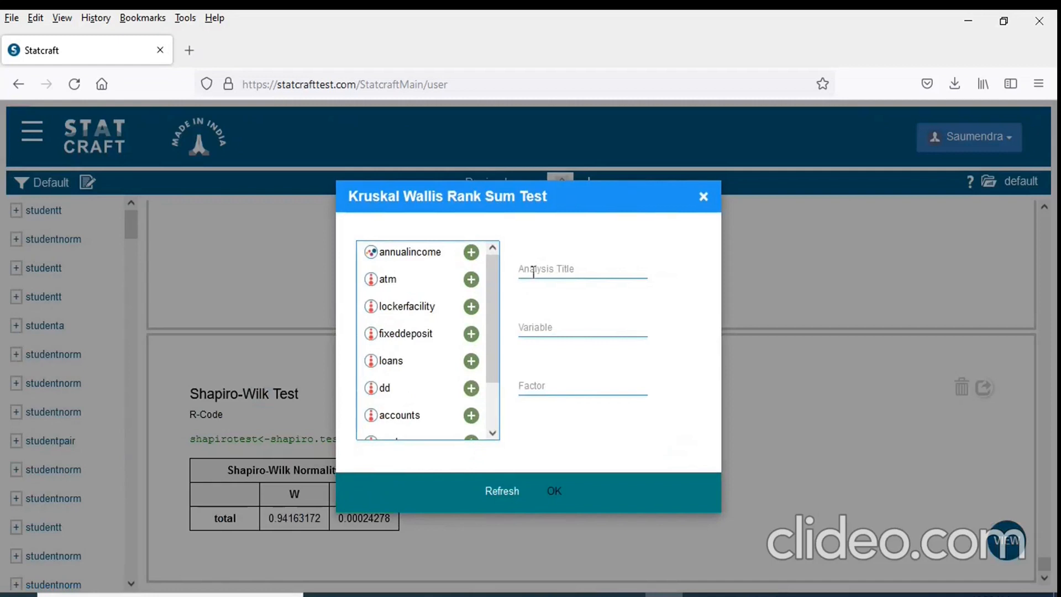
{"action": "left_click", "coordinate": [532, 329]}
{"action": "left_click", "coordinate": [493, 434]}
{"action": "left_click", "coordinate": [492, 433]}
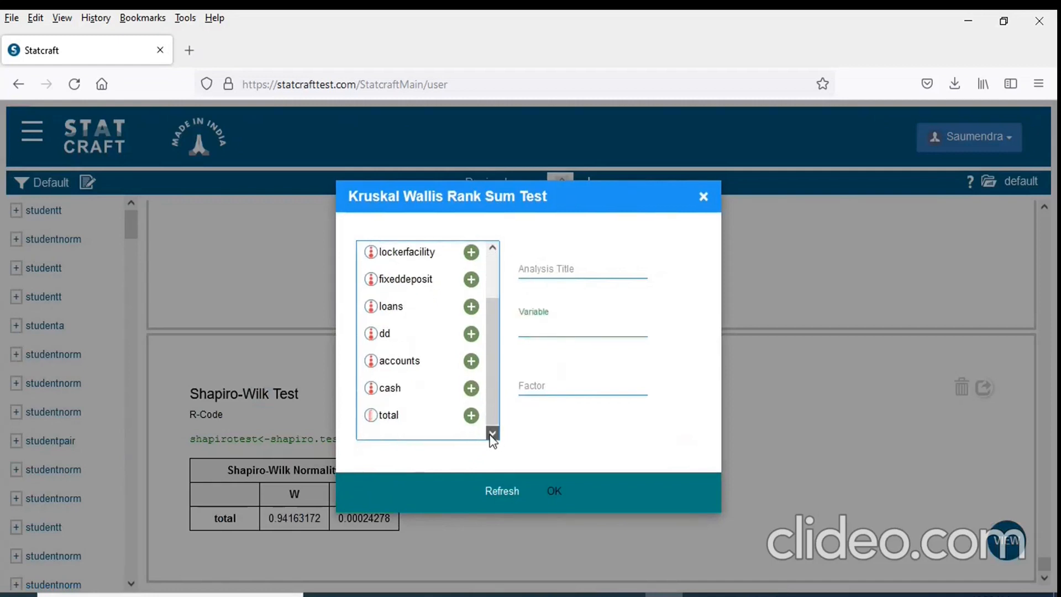
{"action": "left_click", "coordinate": [471, 416]}
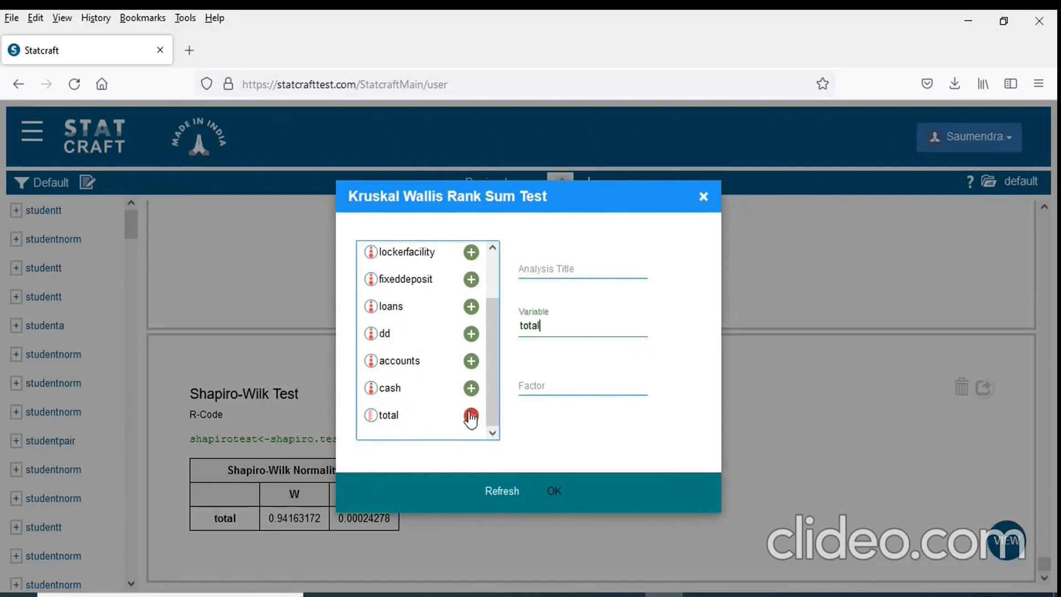
Step: Use annualincome as the factor, run the Kruskal Wallis test and bring up its result in the output
{"action": "left_click", "coordinate": [529, 387]}
{"action": "left_click", "coordinate": [498, 271]}
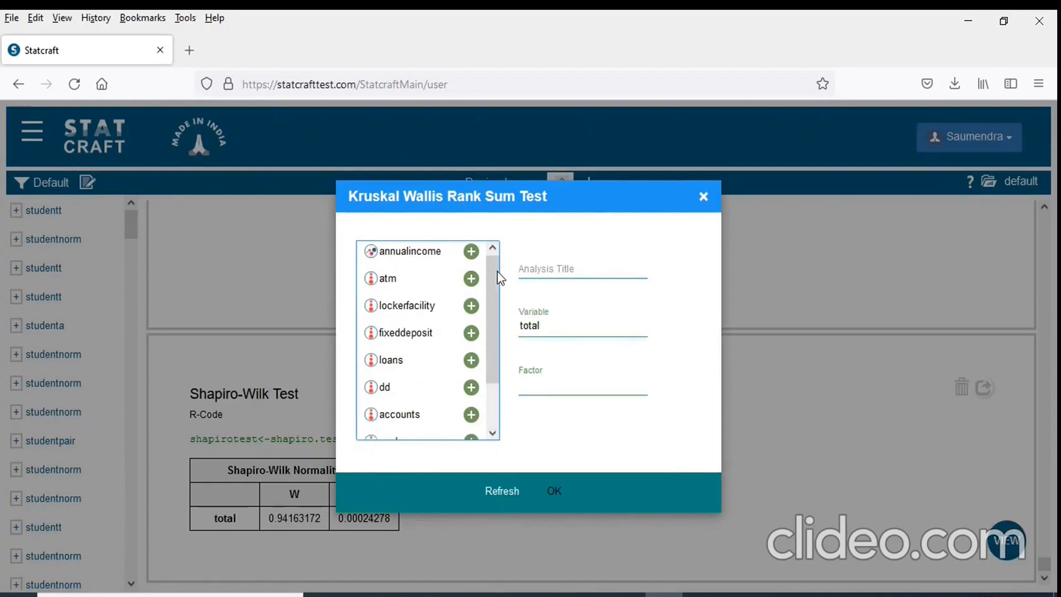
{"action": "left_click", "coordinate": [471, 252]}
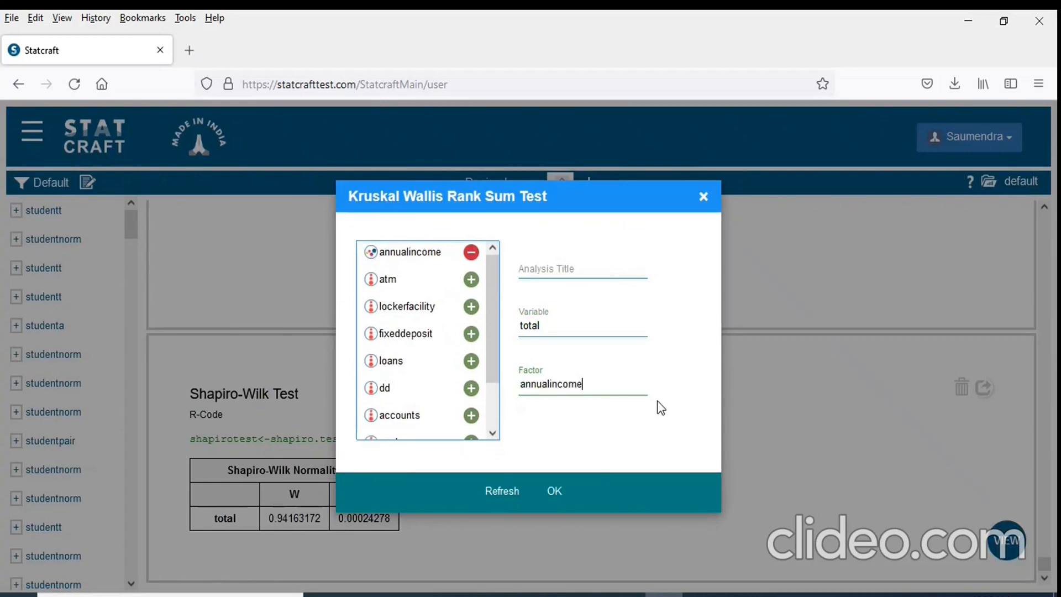
{"action": "left_click", "coordinate": [555, 492]}
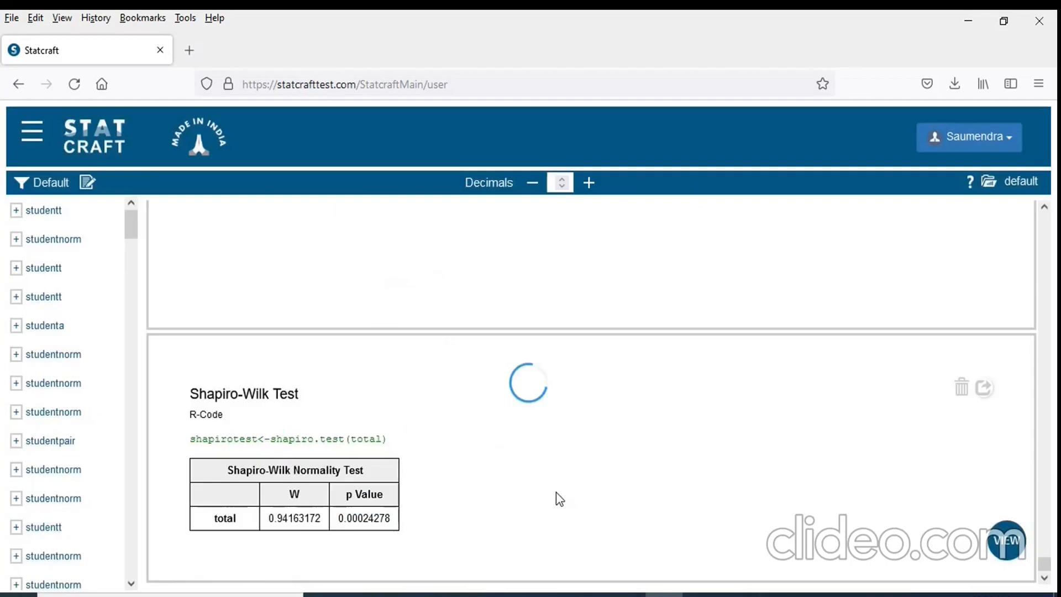
{"action": "left_click", "coordinate": [1045, 580]}
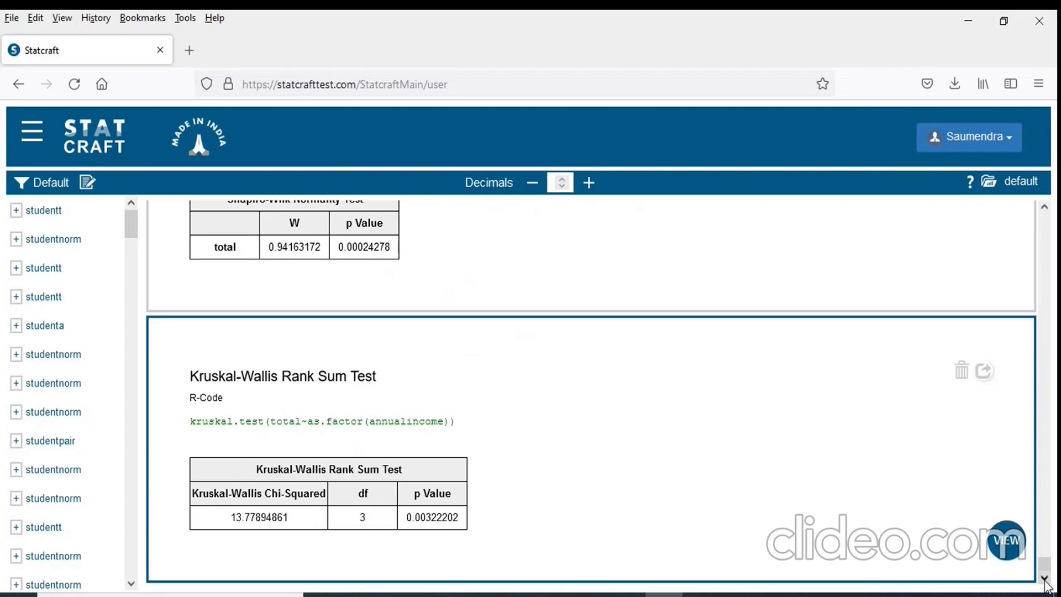
Step: Set up a One-Way ANOVA from the group comparison tests with total as the variable
{"action": "left_click", "coordinate": [131, 204]}
{"action": "left_click", "coordinate": [31, 147]}
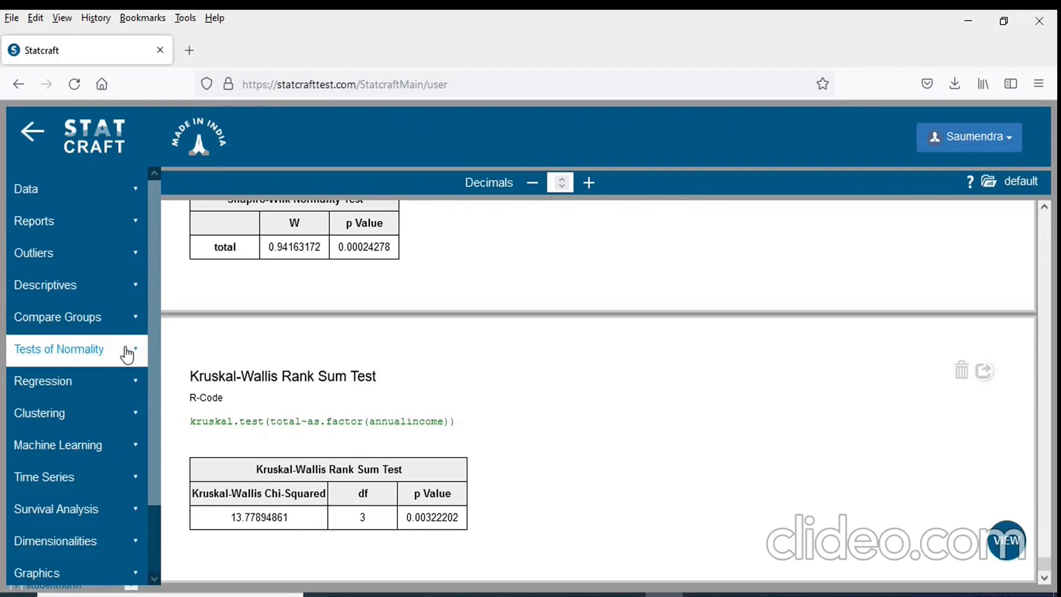
{"action": "left_click", "coordinate": [122, 323]}
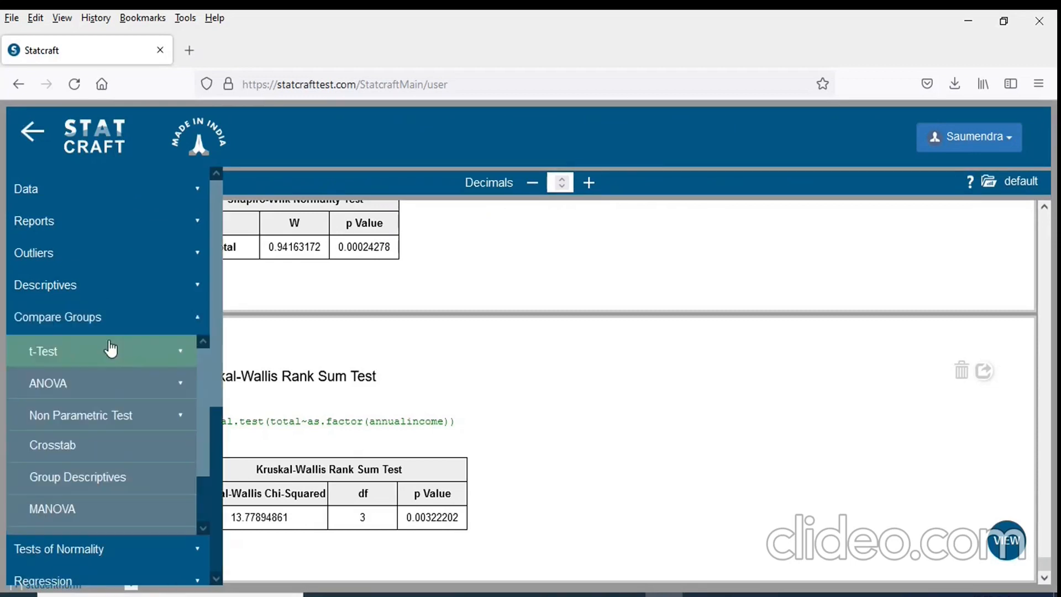
{"action": "left_click", "coordinate": [108, 383]}
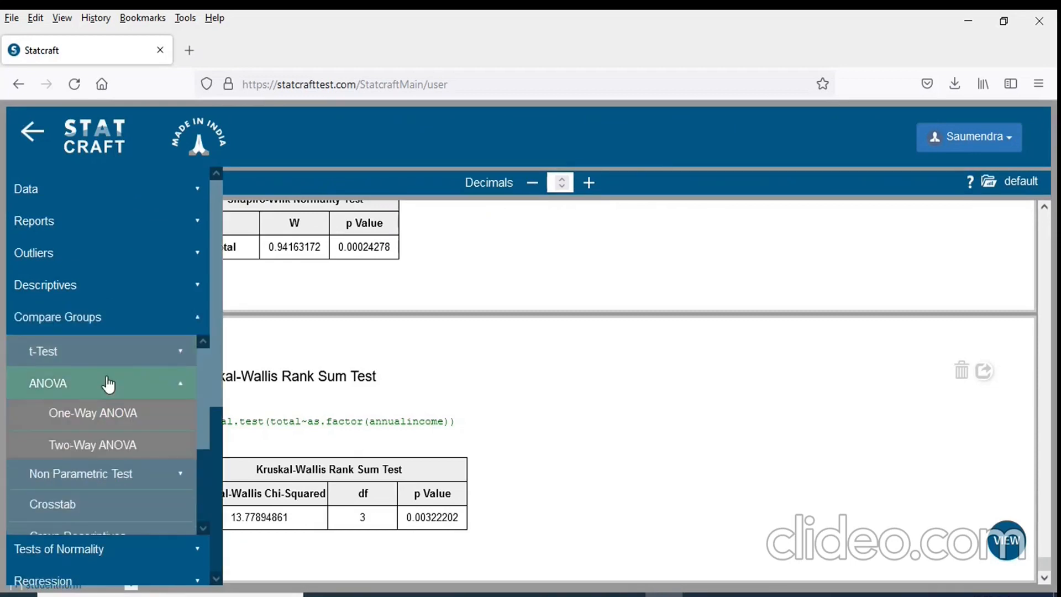
{"action": "left_click", "coordinate": [121, 411]}
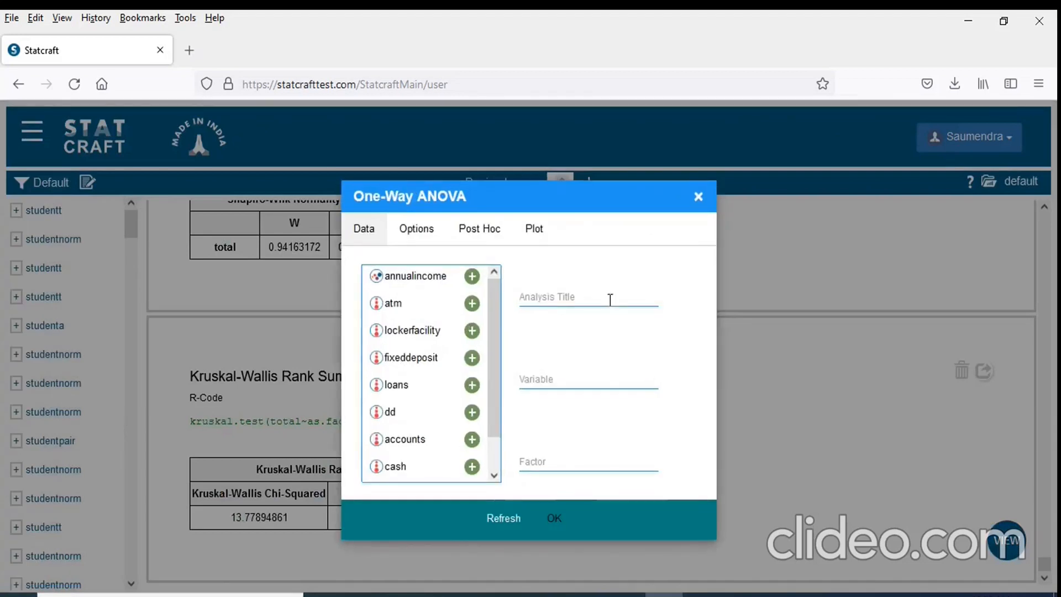
{"action": "left_click", "coordinate": [561, 385]}
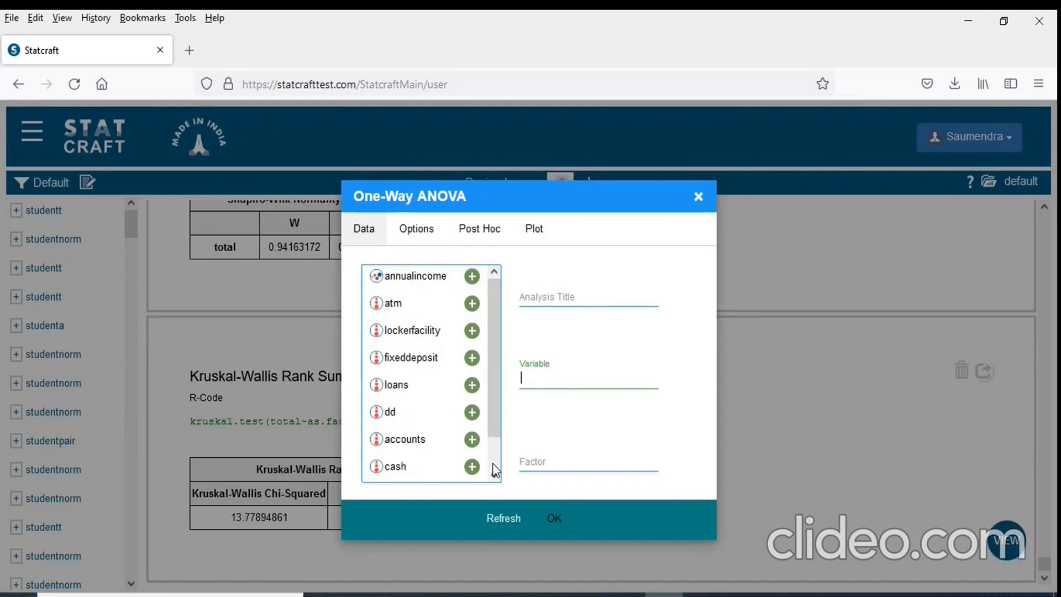
{"action": "scroll", "coordinate": [496, 470], "scroll_direction": "down", "scroll_amount": 1}
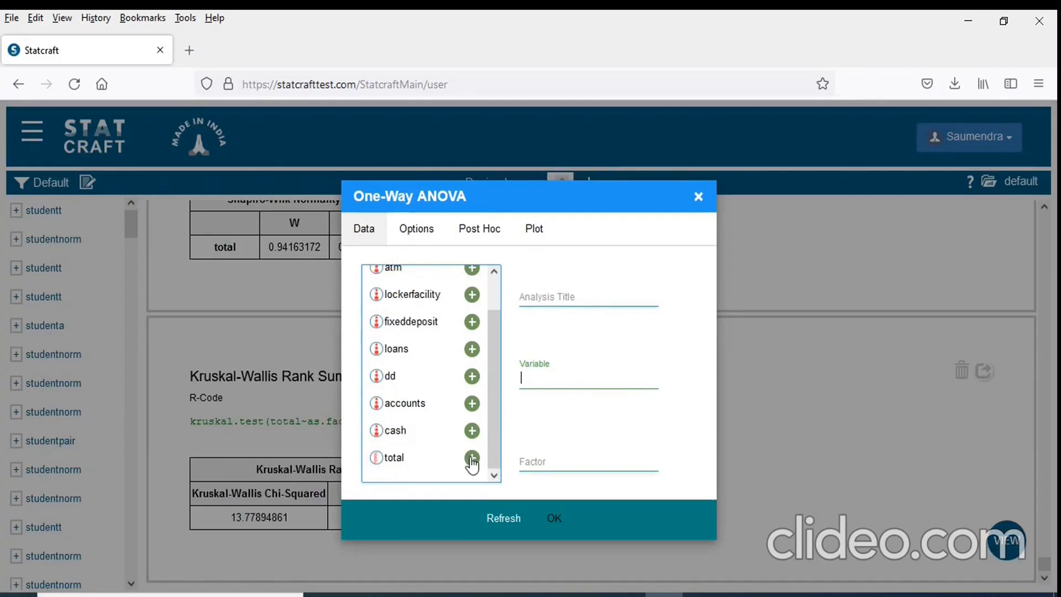
{"action": "left_click", "coordinate": [472, 458]}
Step: Use annualincome as the ANOVA factor and run the analysis
{"action": "left_click", "coordinate": [534, 470]}
{"action": "scroll", "coordinate": [500, 283], "scroll_direction": "up", "scroll_amount": 1}
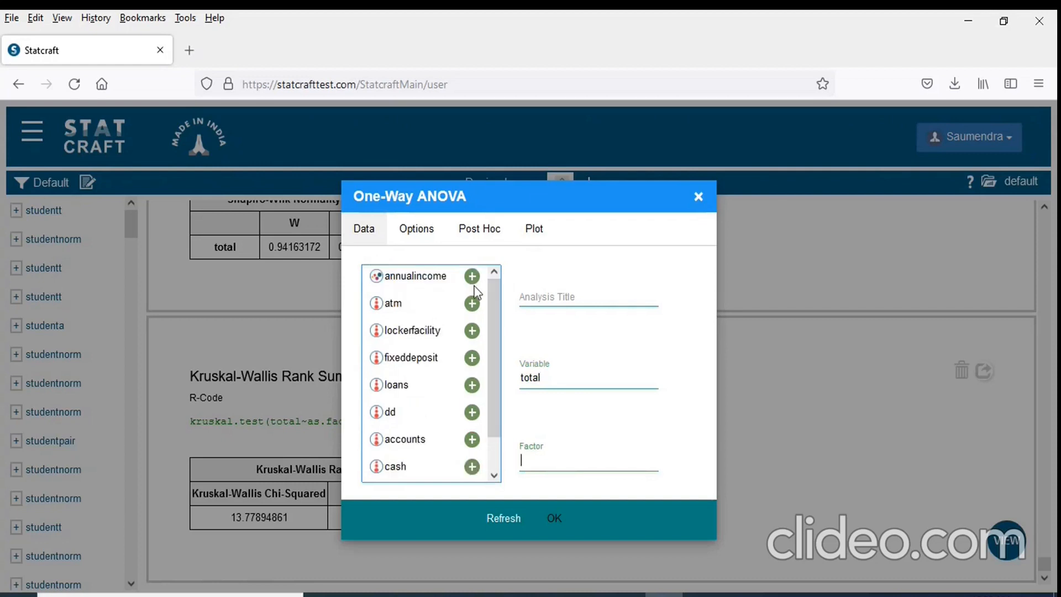
{"action": "left_click", "coordinate": [473, 278]}
{"action": "left_click", "coordinate": [555, 520]}
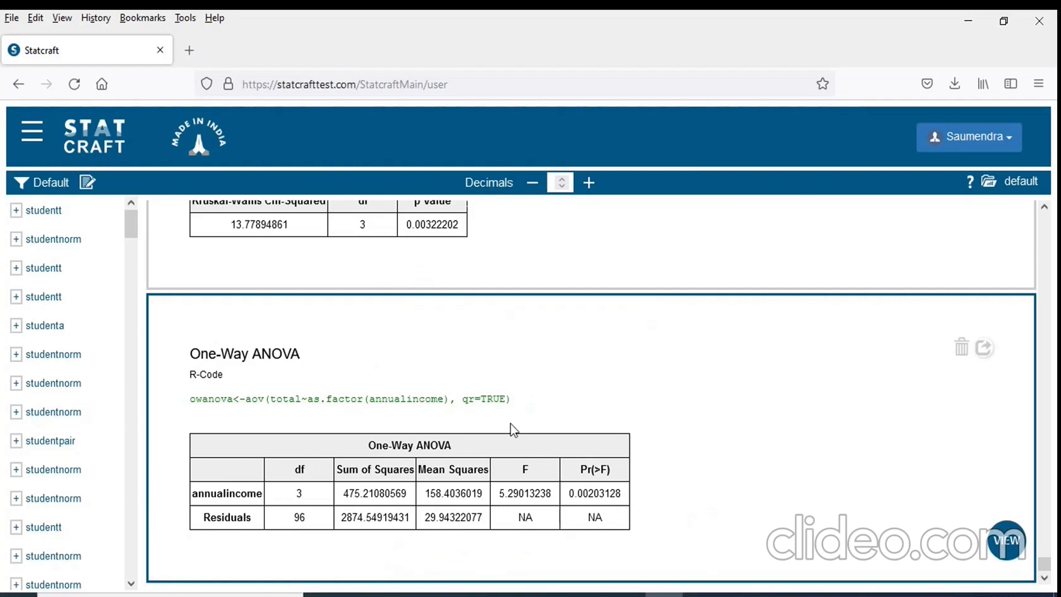
Step: Switch to the Likert Survey Hypothesis Tests workbook in Excel, review the income level codes on the Metadata sheet and return to the ratings sheet
{"action": "left_click", "coordinate": [512, 595]}
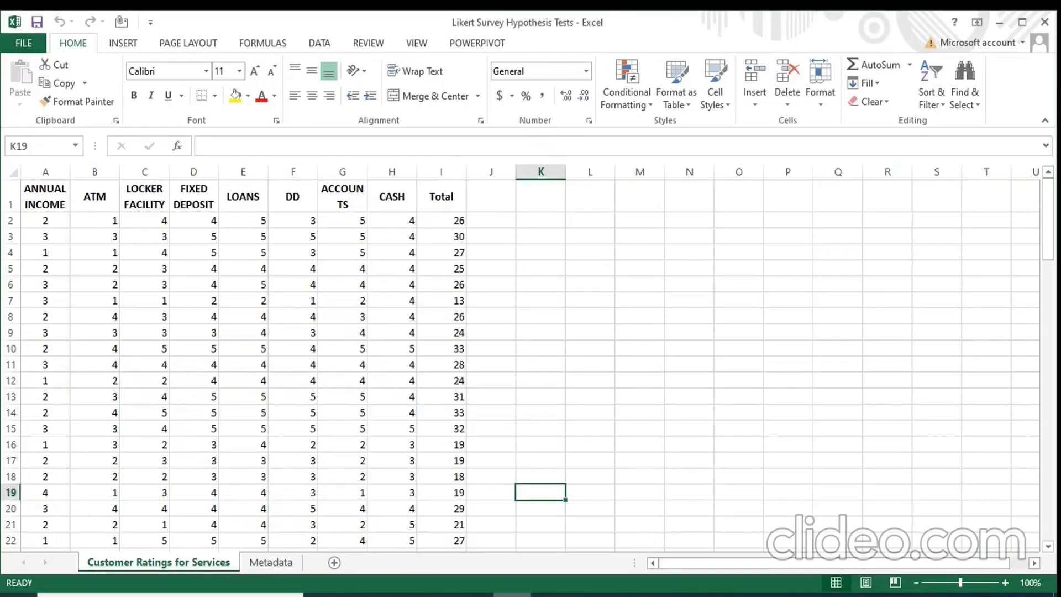
{"action": "left_click", "coordinate": [545, 427]}
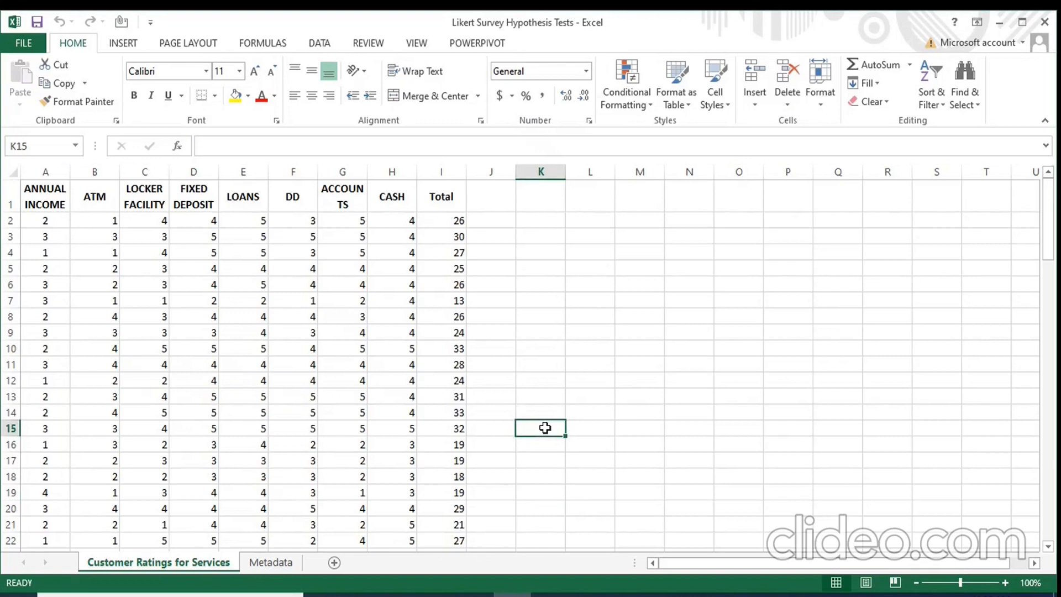
{"action": "left_click", "coordinate": [326, 44]}
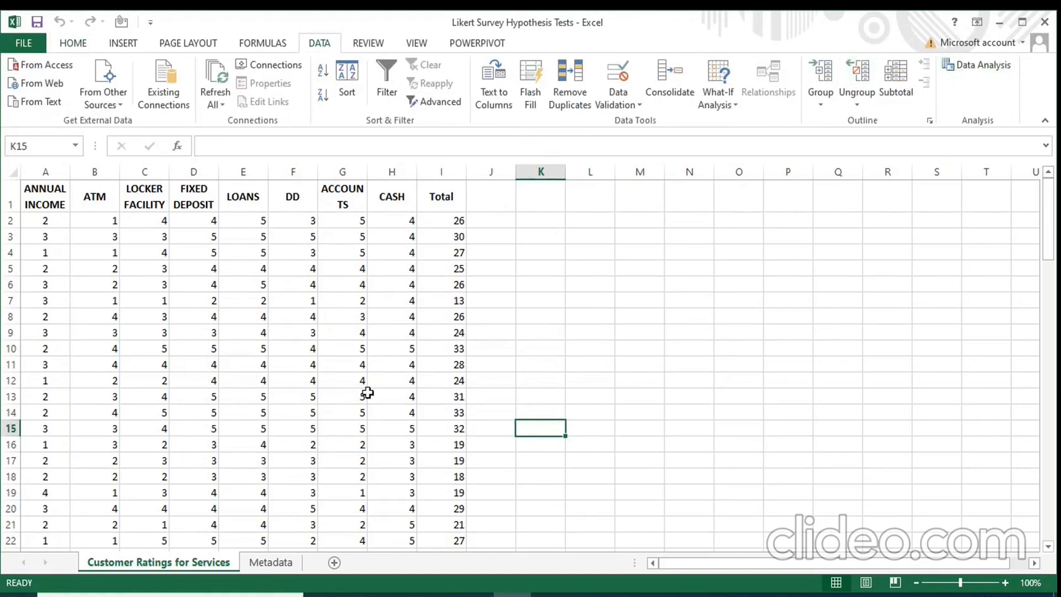
{"action": "left_click", "coordinate": [272, 564]}
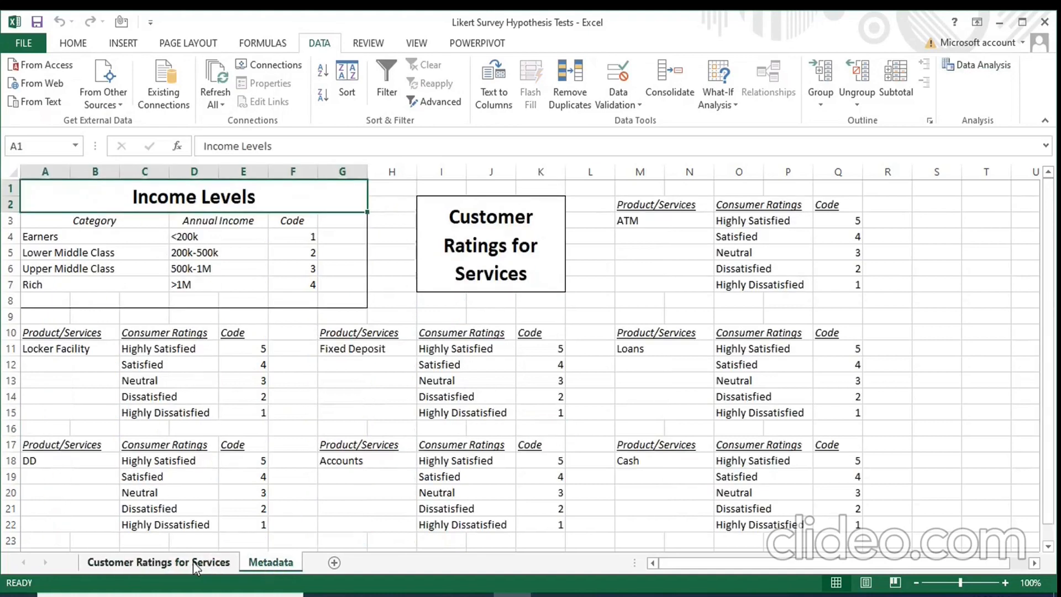
{"action": "left_click", "coordinate": [195, 565]}
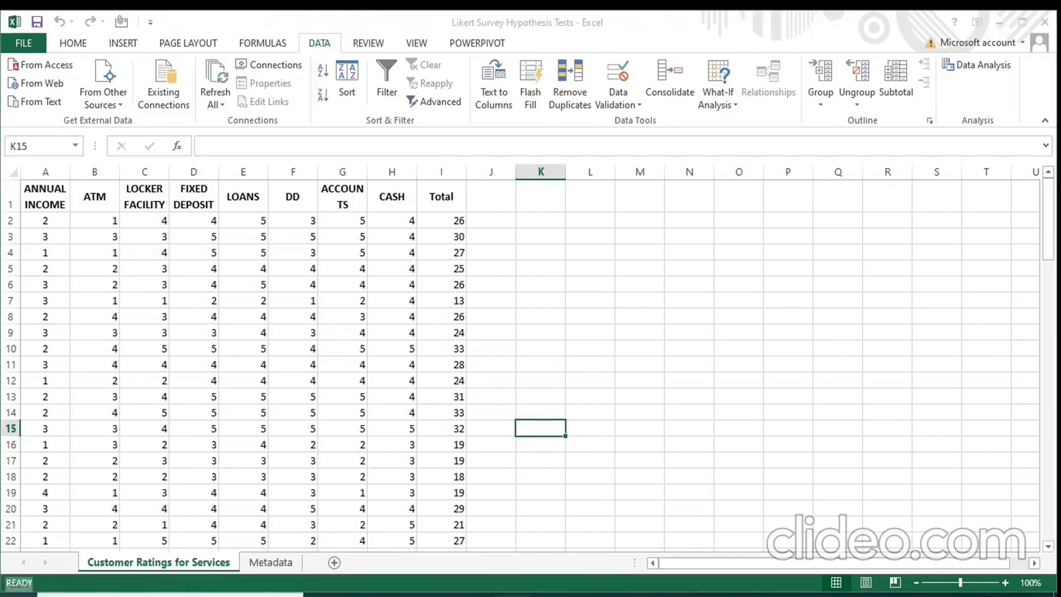
Step: Open the Likert Survery Excel Hypothesis Output workbook from the Statcraft folder and show its Customer Ratings for Services sheet
{"action": "left_click", "coordinate": [19, 595]}
{"action": "left_click", "coordinate": [24, 456]}
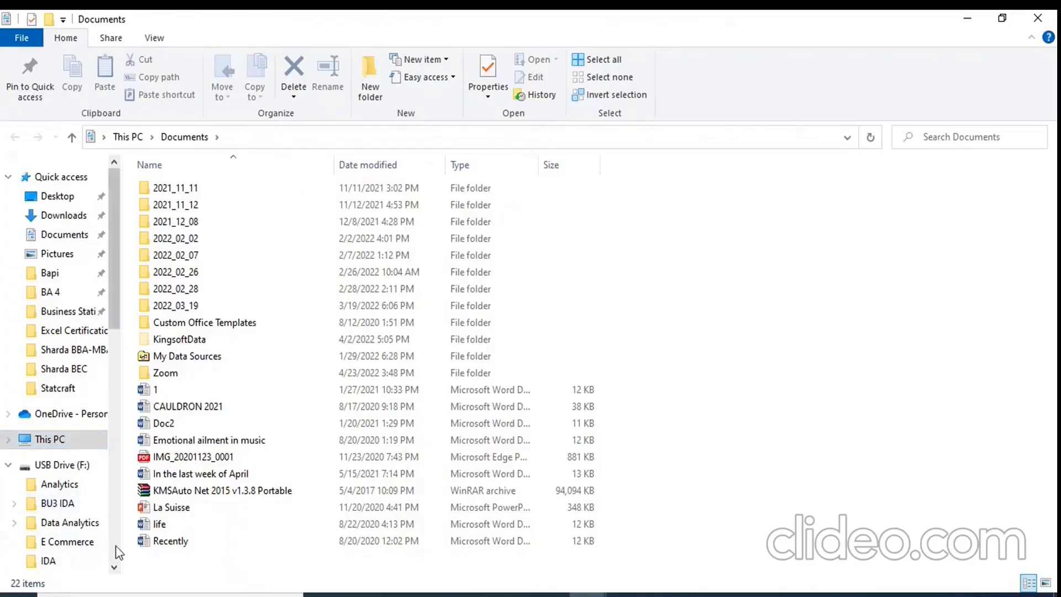
{"action": "scroll", "coordinate": [103, 543], "scroll_direction": "down", "scroll_amount": 10}
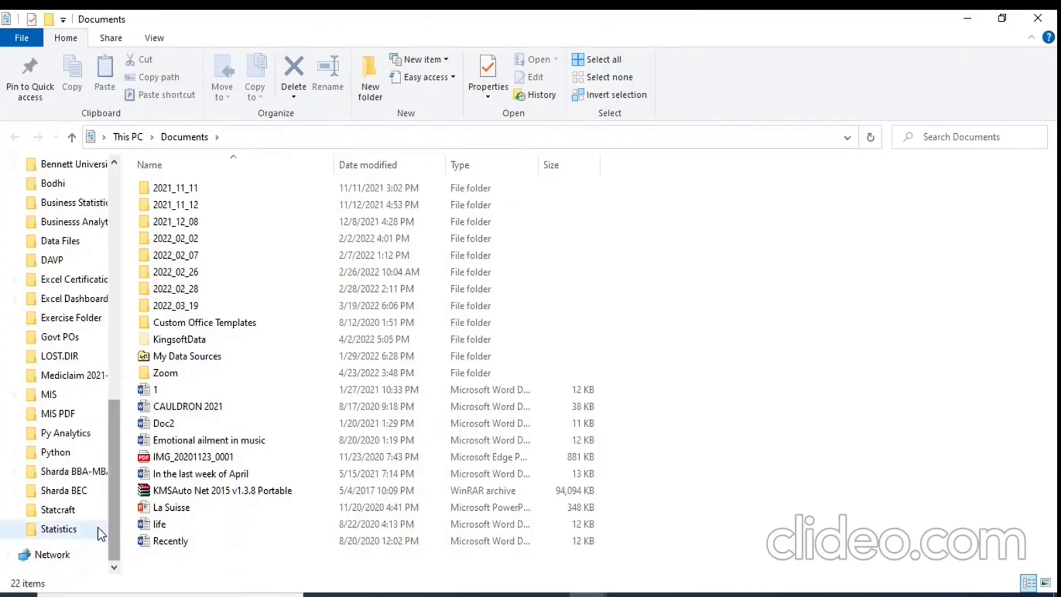
{"action": "left_click", "coordinate": [65, 510]}
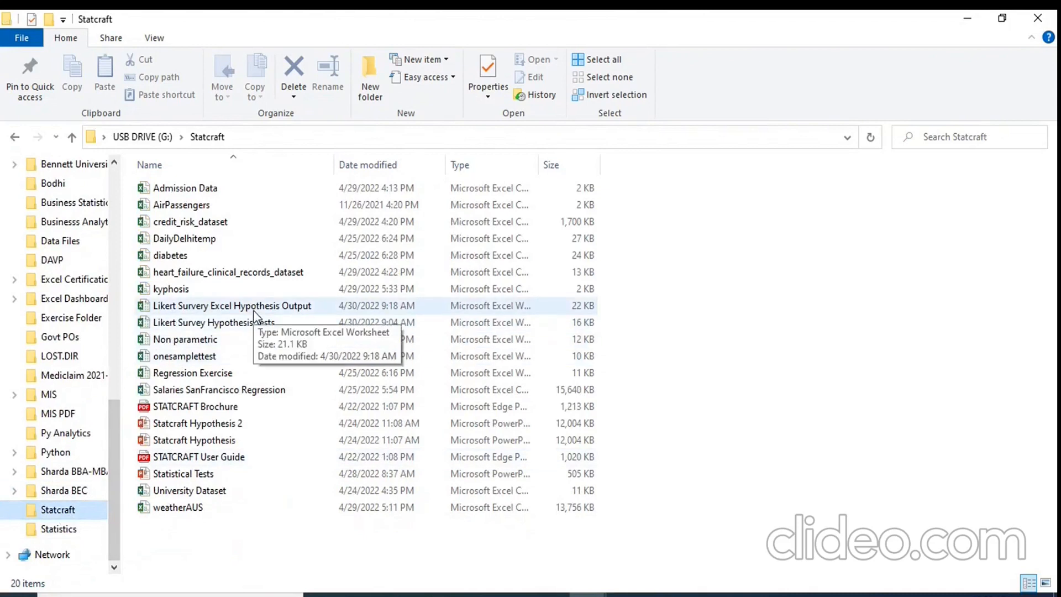
{"action": "double_click", "coordinate": [253, 310]}
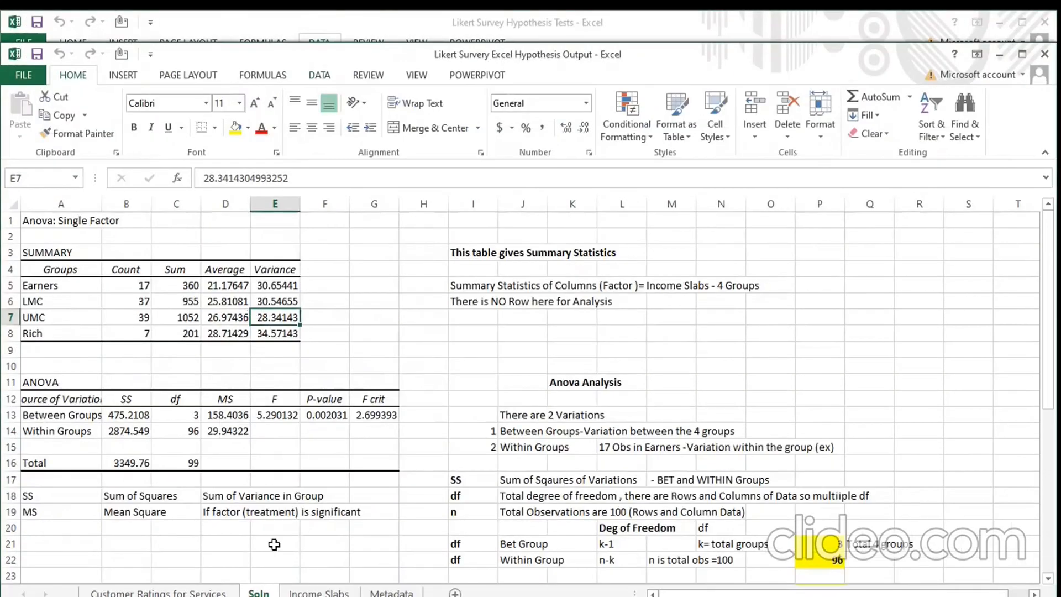
{"action": "left_click", "coordinate": [194, 593]}
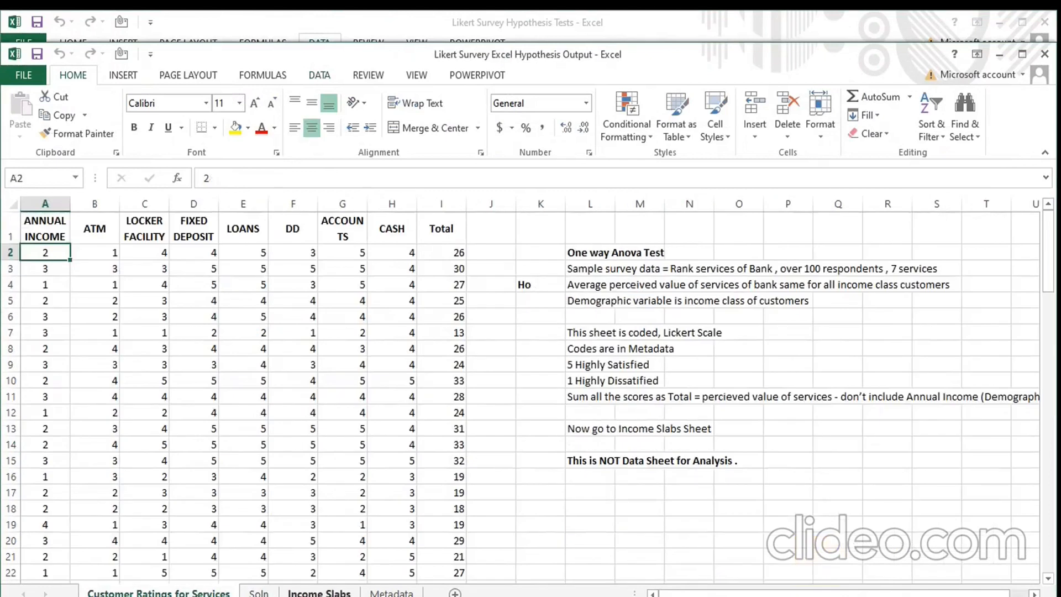
Step: Examine the Earners, LMC, UMC and Rich score columns on the Income Slabs sheet down to their last rows
{"action": "left_click", "coordinate": [319, 593]}
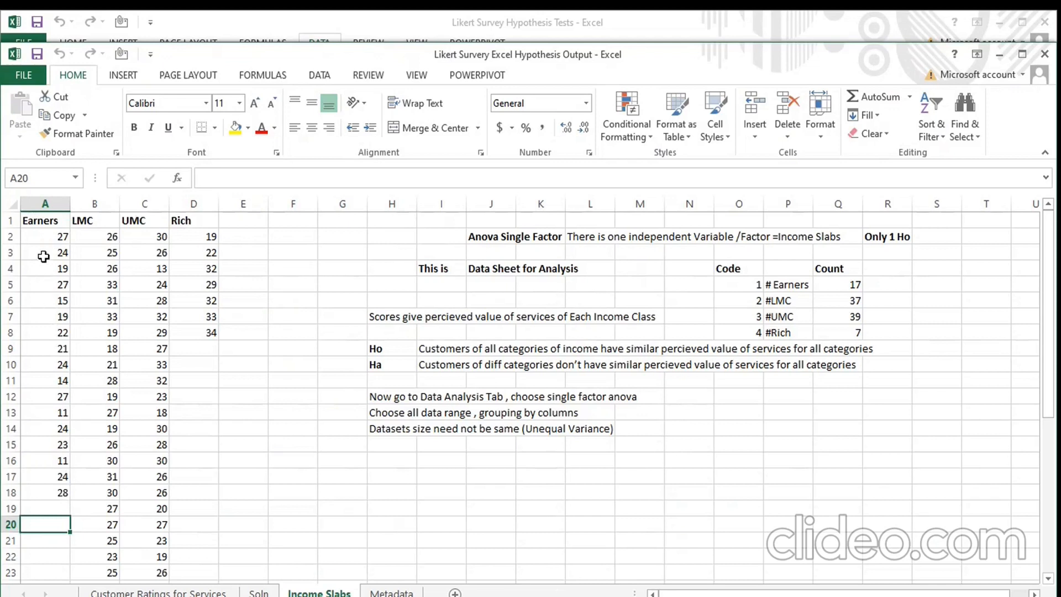
{"action": "left_click", "coordinate": [45, 236]}
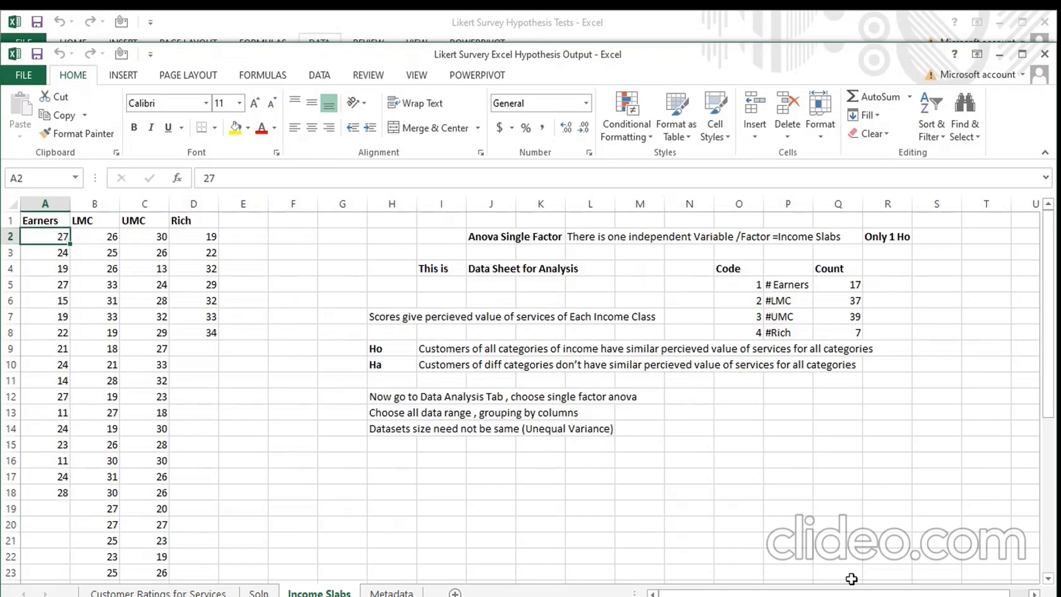
{"action": "left_click", "coordinate": [1049, 579]}
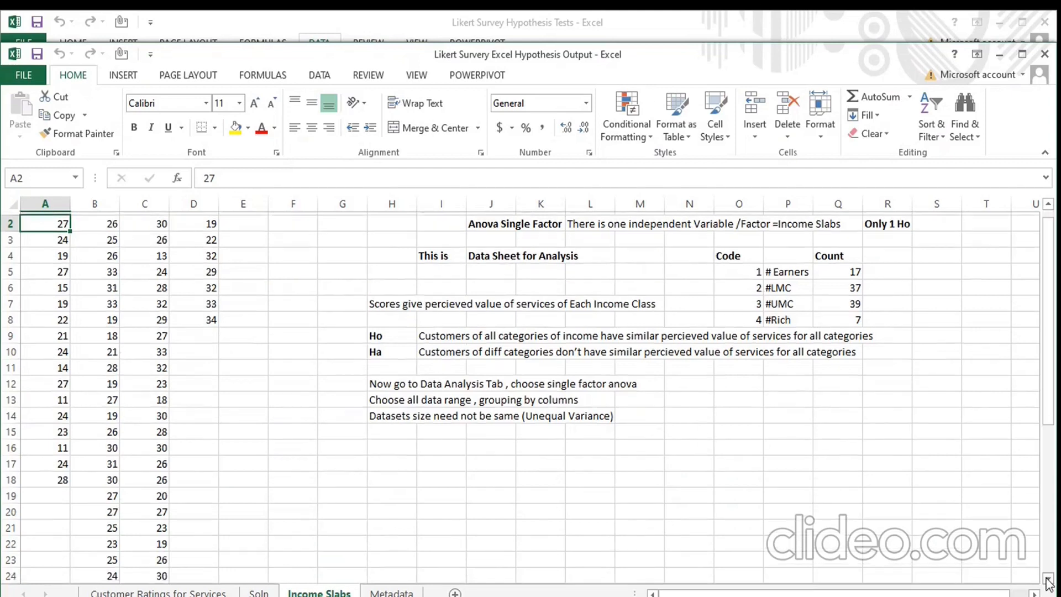
{"action": "left_click", "coordinate": [1049, 578]}
{"action": "left_click", "coordinate": [1048, 579]}
{"action": "left_click", "coordinate": [1048, 579]}
{"action": "left_click", "coordinate": [1048, 579]}
{"action": "left_click", "coordinate": [1048, 579]}
{"action": "left_click", "coordinate": [1047, 579]}
{"action": "left_click", "coordinate": [1048, 579]}
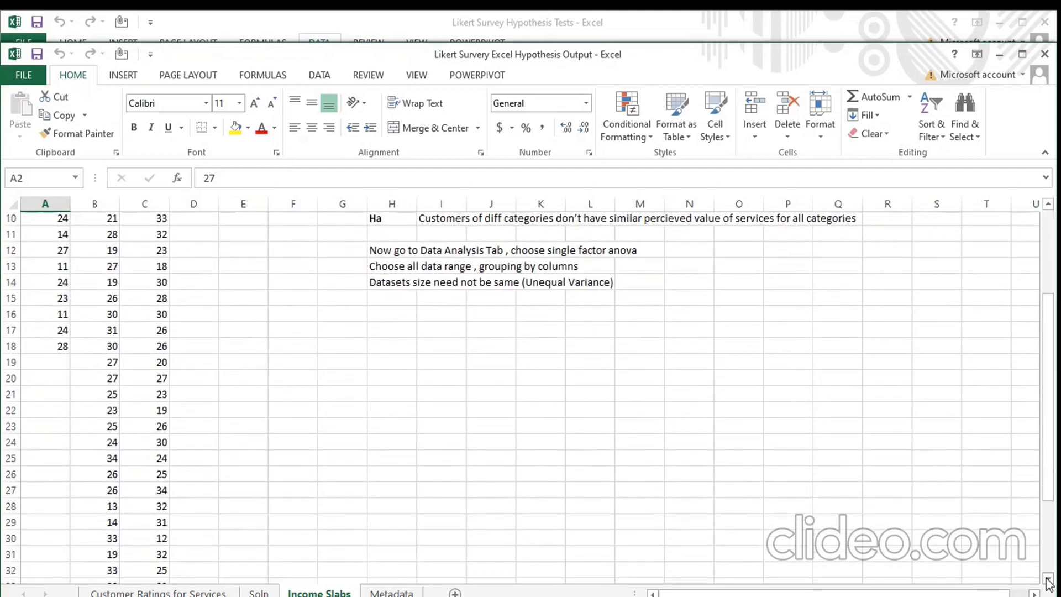
{"action": "left_click", "coordinate": [1048, 579]}
{"action": "left_click", "coordinate": [1048, 579]}
{"action": "left_click", "coordinate": [1049, 578]}
{"action": "left_click", "coordinate": [1049, 579]}
{"action": "left_click", "coordinate": [1049, 579]}
{"action": "left_click", "coordinate": [1049, 579]}
{"action": "left_click", "coordinate": [1049, 578]}
{"action": "left_click", "coordinate": [1049, 579]}
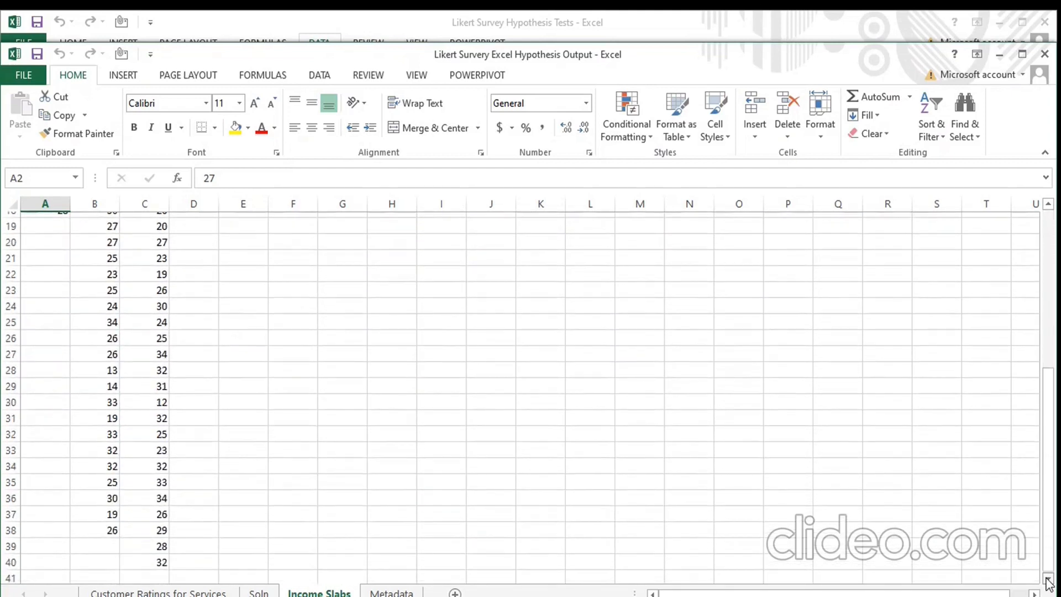
{"action": "left_click", "coordinate": [1048, 579]}
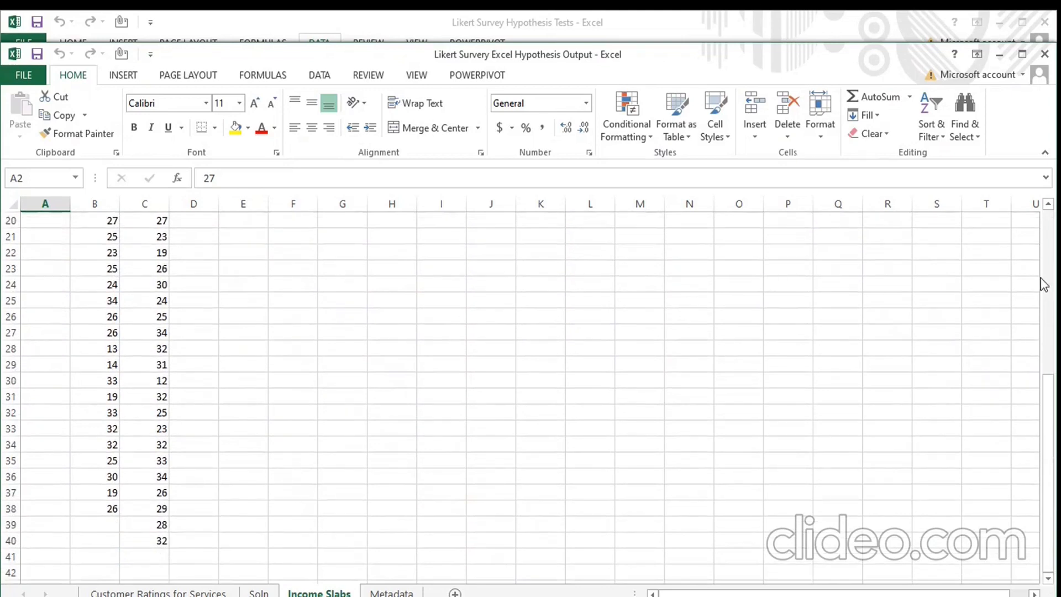
Step: Start the Anova: Single Factor data analysis for the income group scores on the Income Slabs sheet
{"action": "left_click", "coordinate": [1049, 203]}
{"action": "left_click", "coordinate": [1049, 204]}
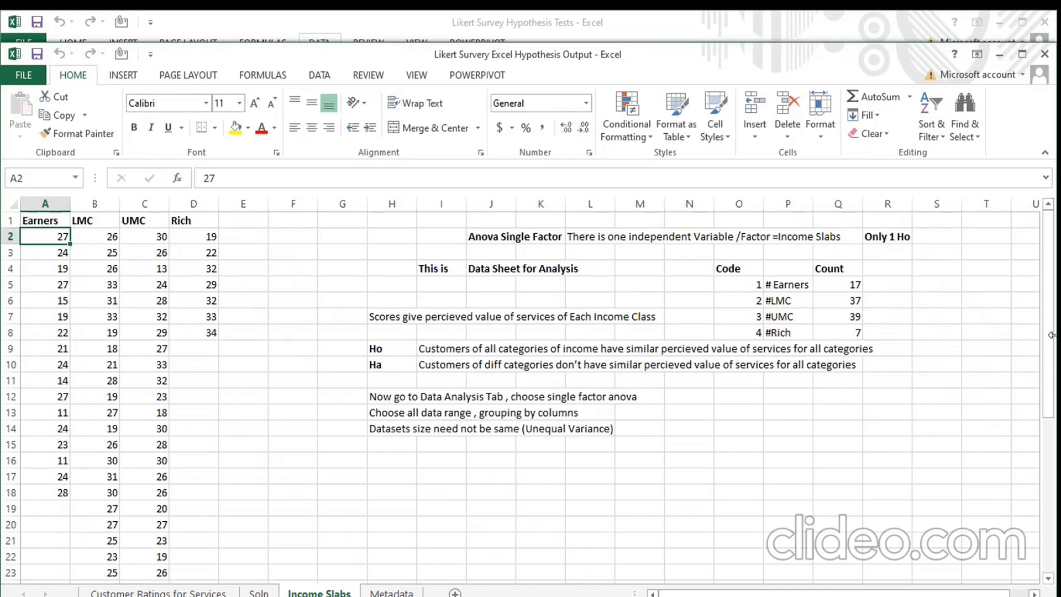
{"action": "left_click", "coordinate": [1050, 534]}
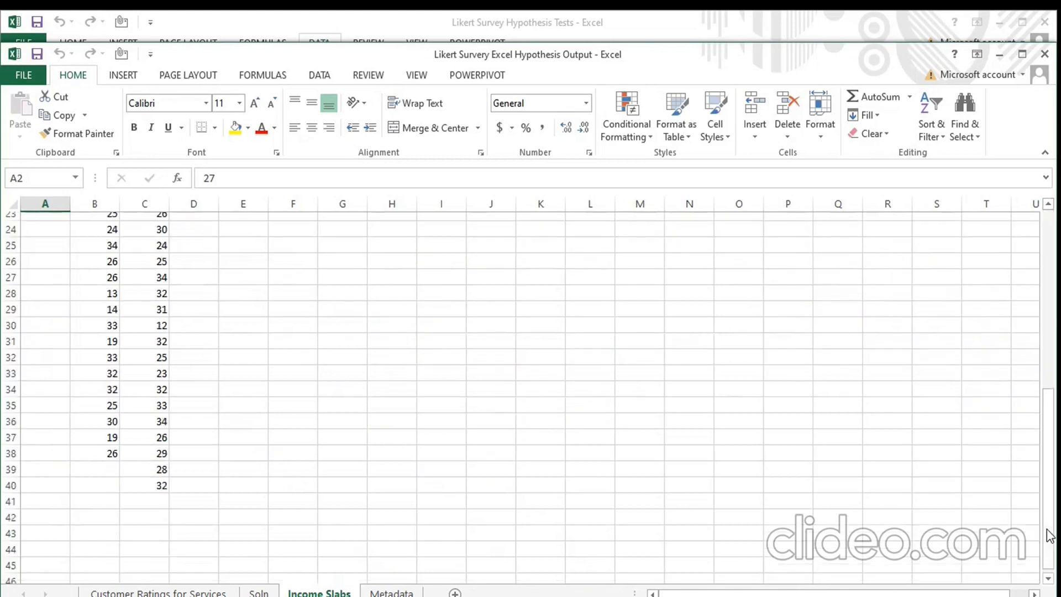
{"action": "left_click", "coordinate": [1051, 238]}
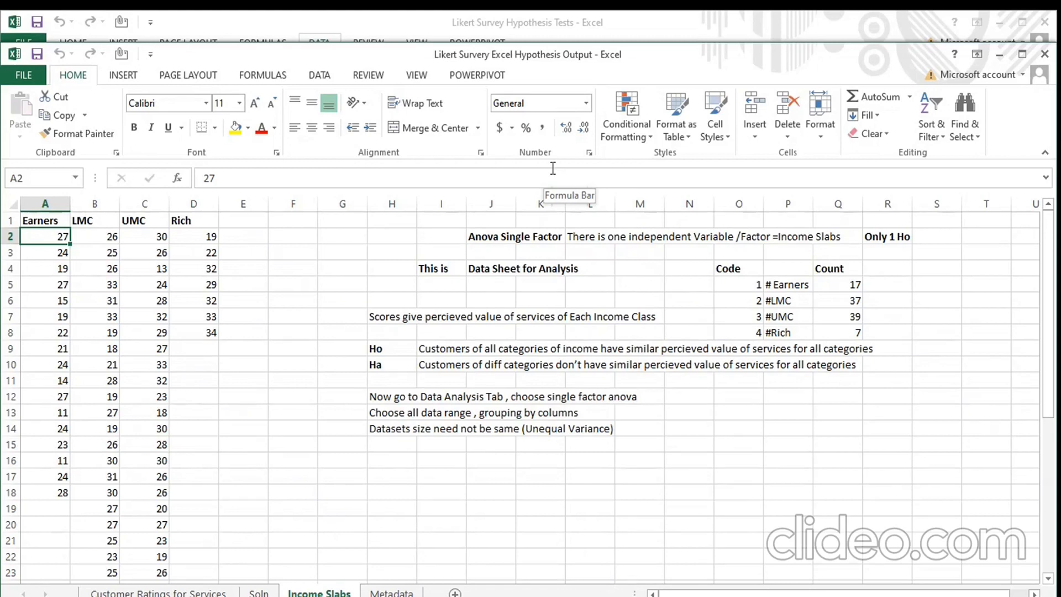
{"action": "left_click", "coordinate": [323, 76]}
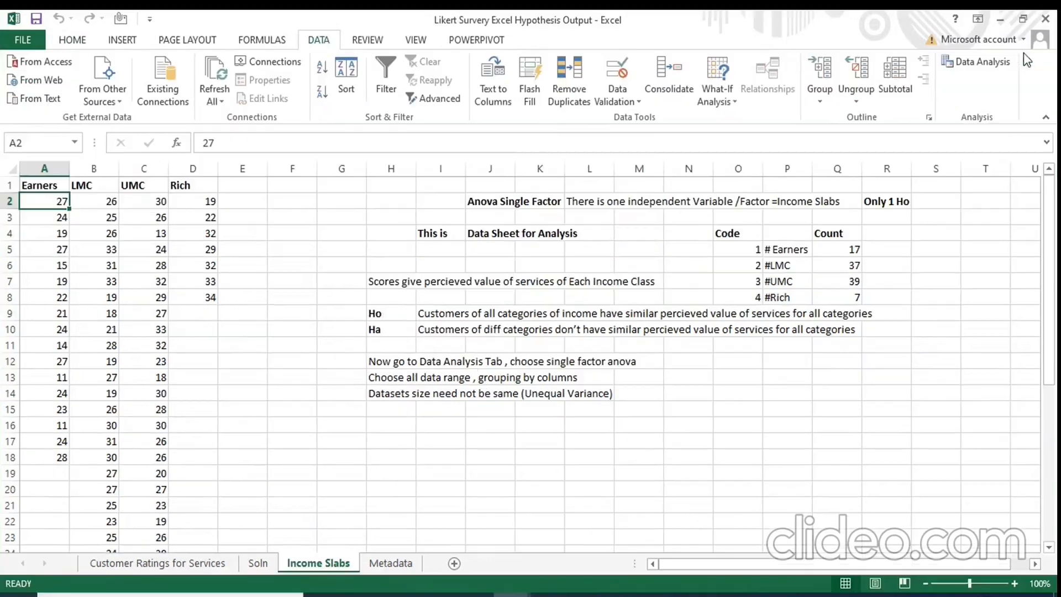
{"action": "left_click", "coordinate": [989, 62]}
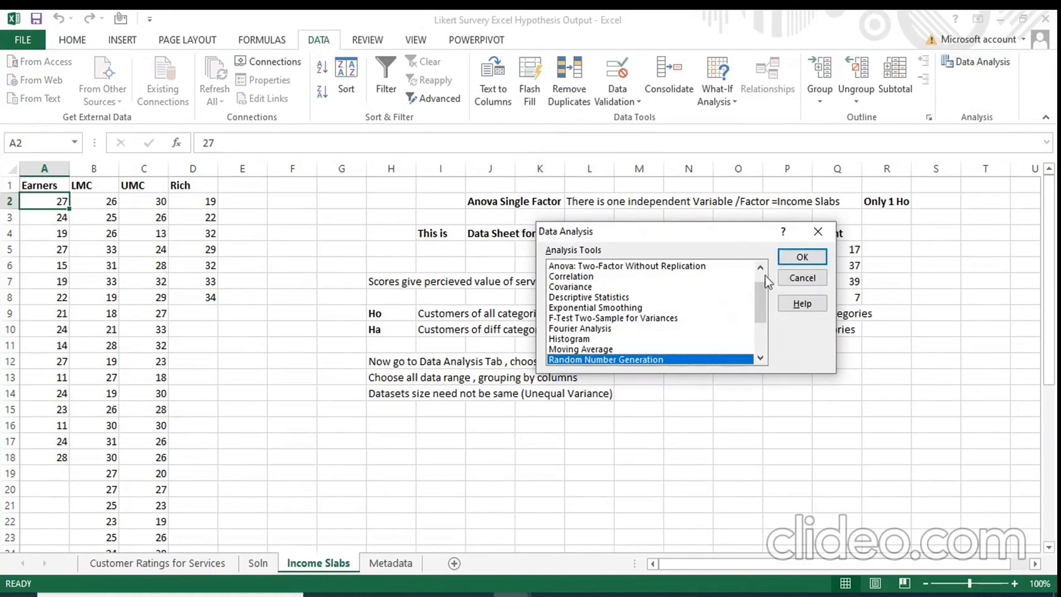
{"action": "left_click", "coordinate": [758, 277]}
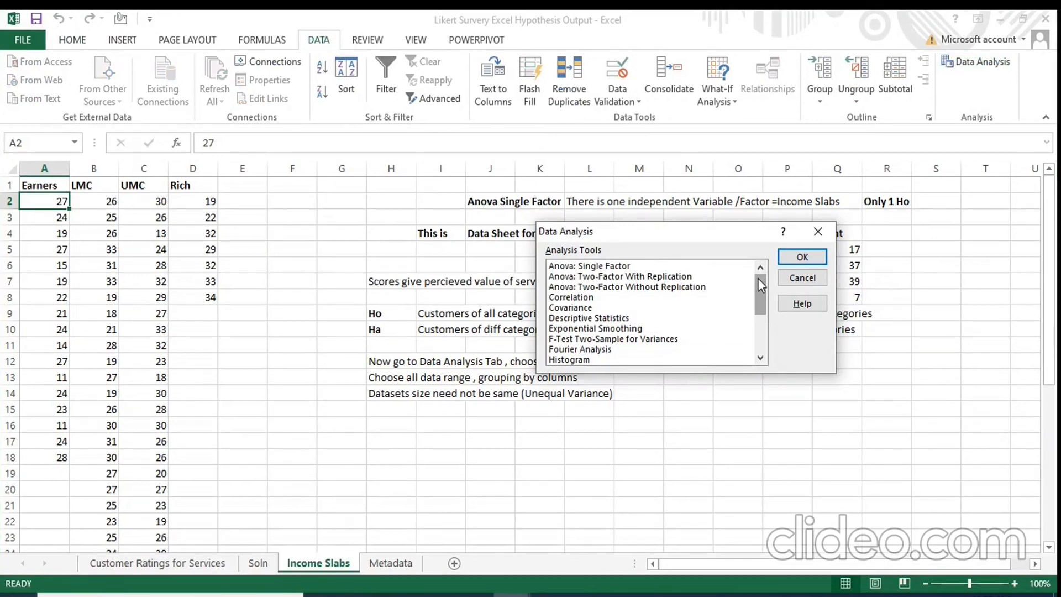
{"action": "left_click", "coordinate": [618, 267]}
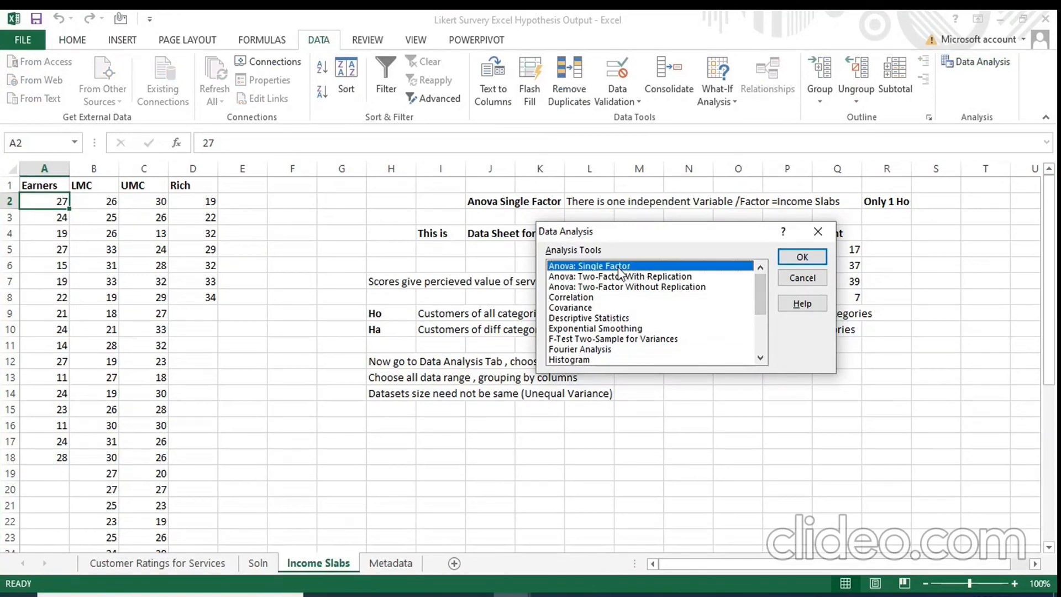
{"action": "left_click", "coordinate": [814, 260]}
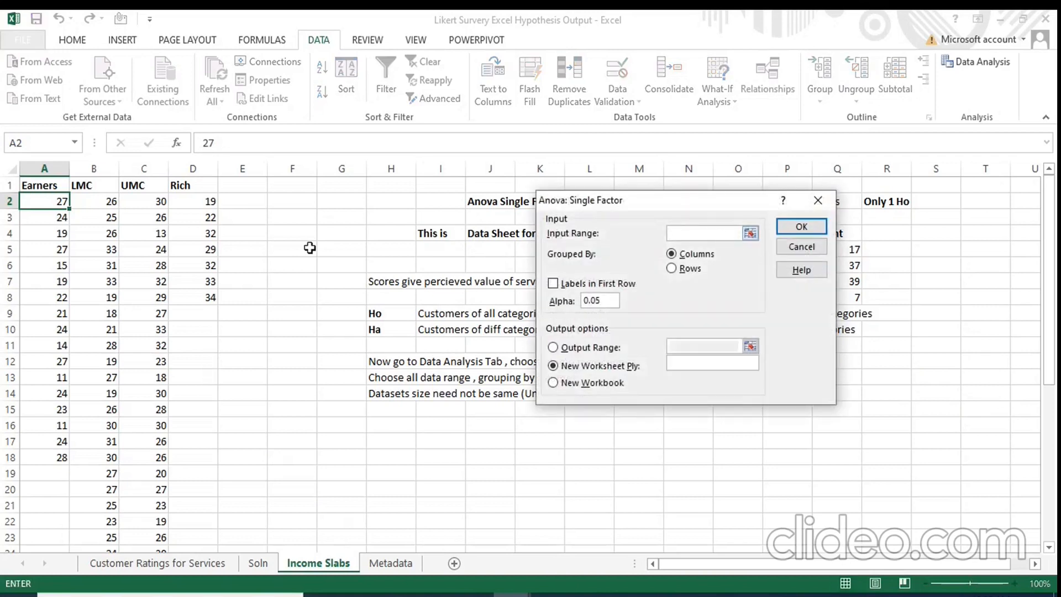
Step: Run the single-factor ANOVA on A1:D40 grouped by columns, with labels in the first row, alpha 0.05 and output to a new worksheet
{"action": "left_click_drag", "start_coordinate": [29, 186], "coordinate": [206, 517]}
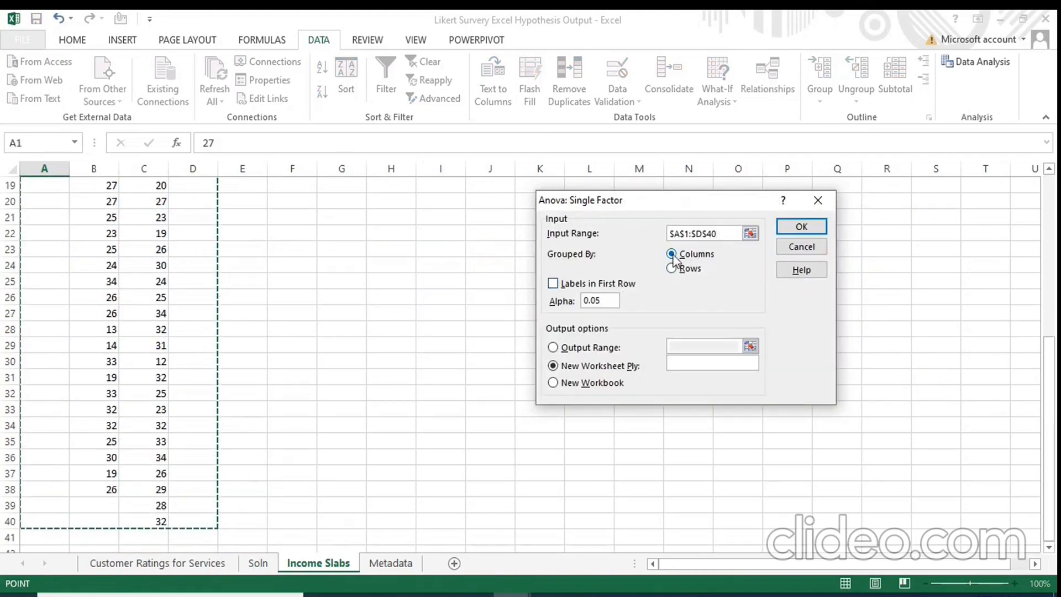
{"action": "left_click", "coordinate": [553, 284]}
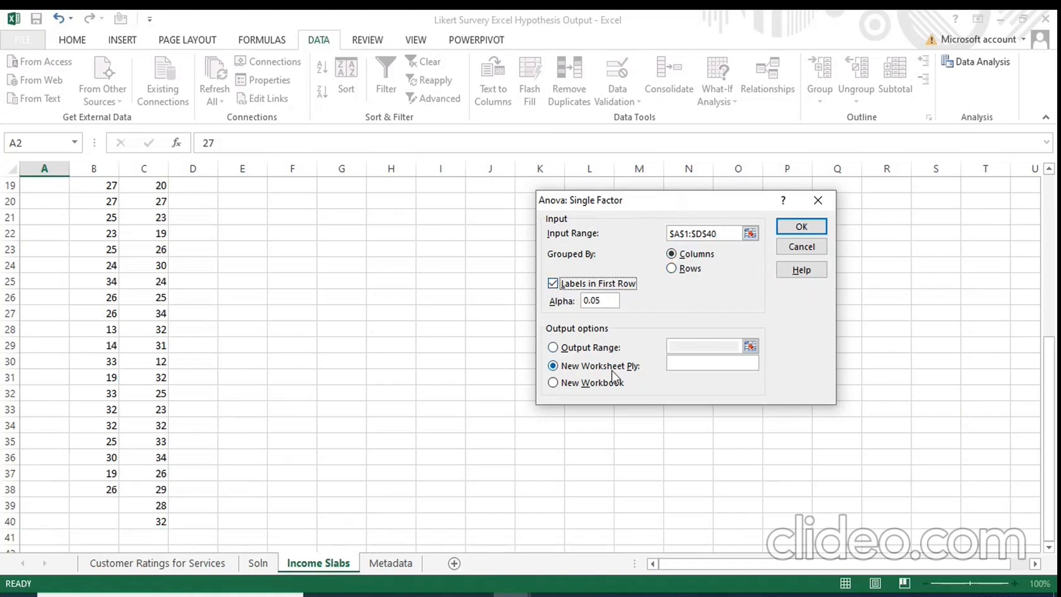
{"action": "left_click", "coordinate": [804, 228]}
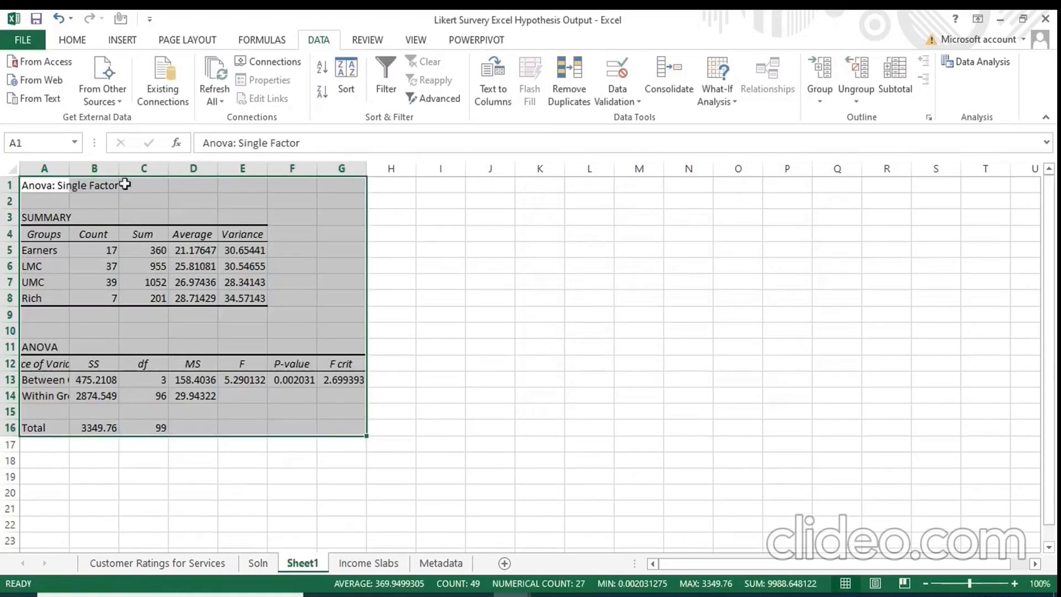
Step: Widen columns B, F and G of the ANOVA output and select the between-groups P-value cell
{"action": "left_click_drag", "start_coordinate": [116, 162], "coordinate": [160, 161]}
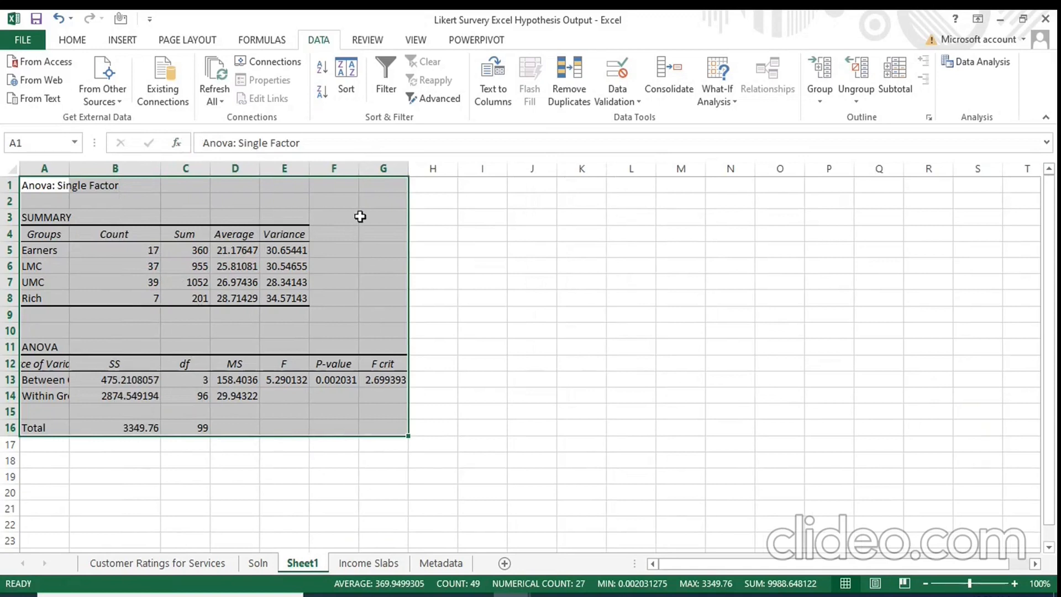
{"action": "left_click_drag", "start_coordinate": [359, 168], "coordinate": [364, 168]}
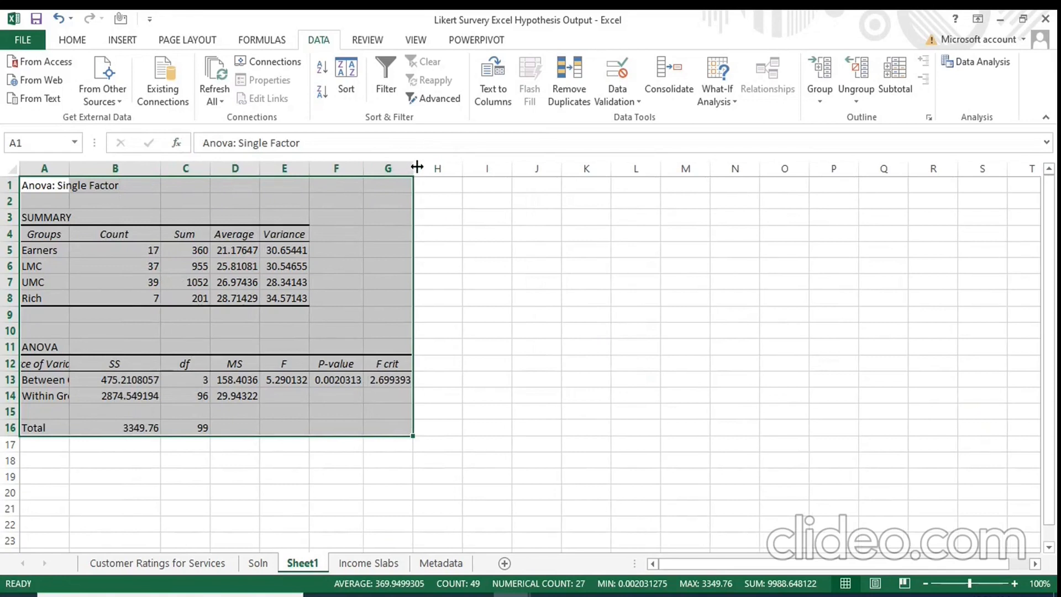
{"action": "left_click_drag", "start_coordinate": [417, 166], "coordinate": [442, 167]}
{"action": "left_click", "coordinate": [327, 382]}
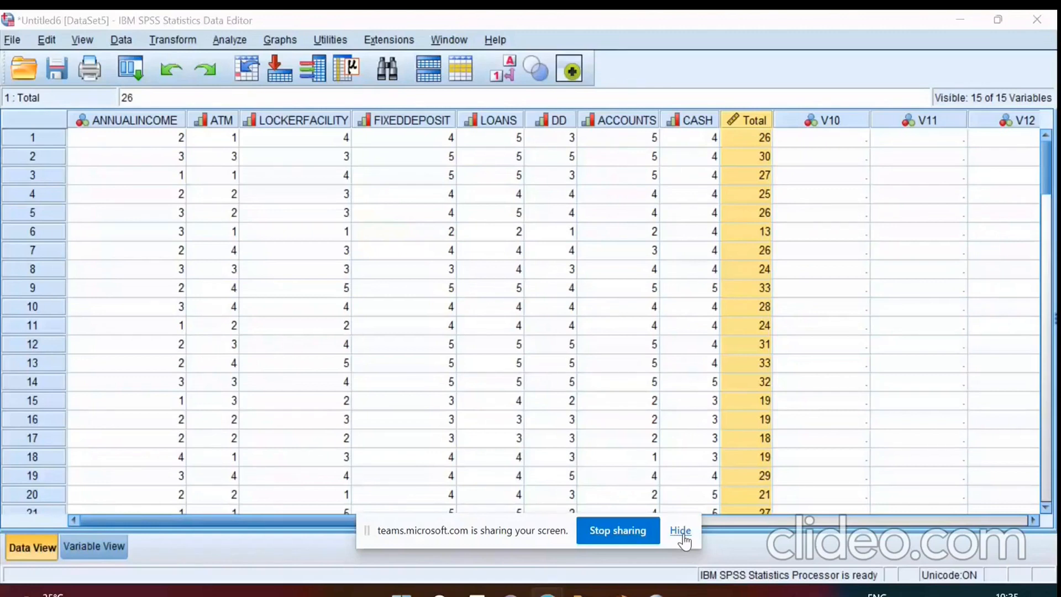
Step: Switch to the bank survey dataset in SPSS Statistics and open its variable definitions
{"action": "left_click", "coordinate": [682, 533]}
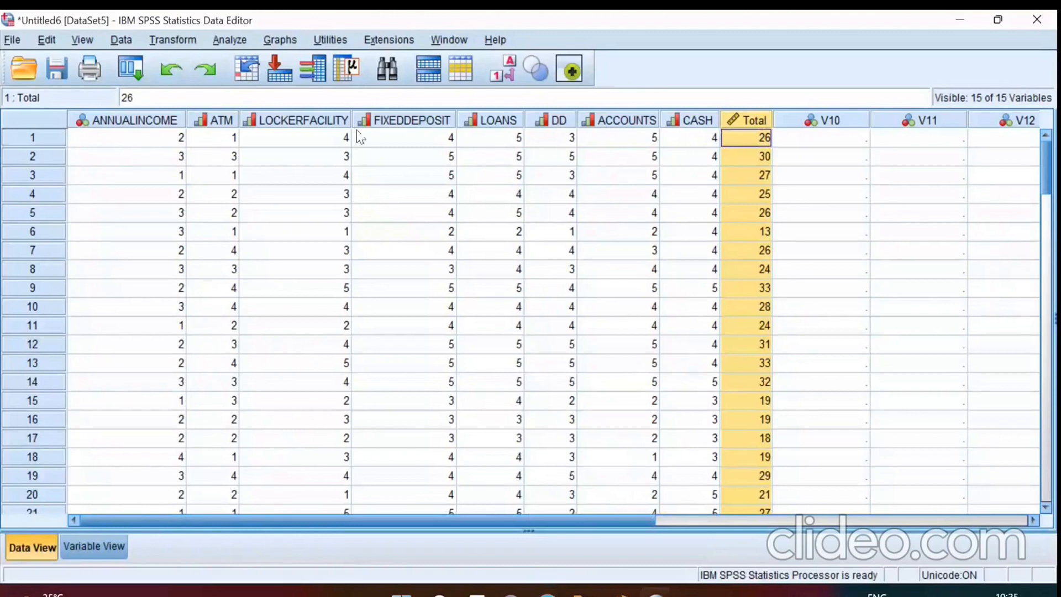
{"action": "left_click", "coordinate": [228, 40]}
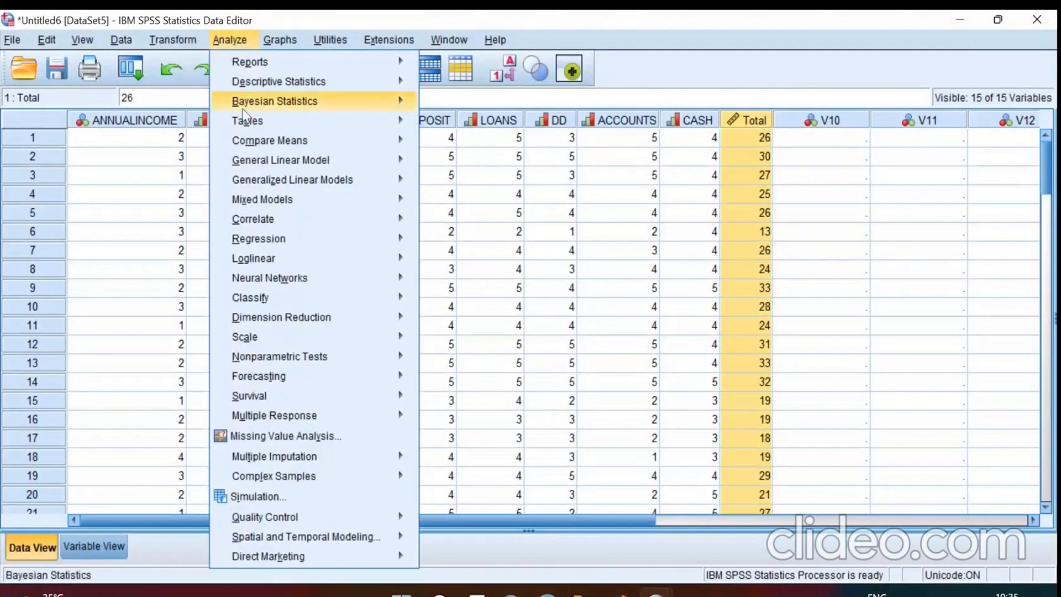
{"action": "left_click", "coordinate": [781, 38]}
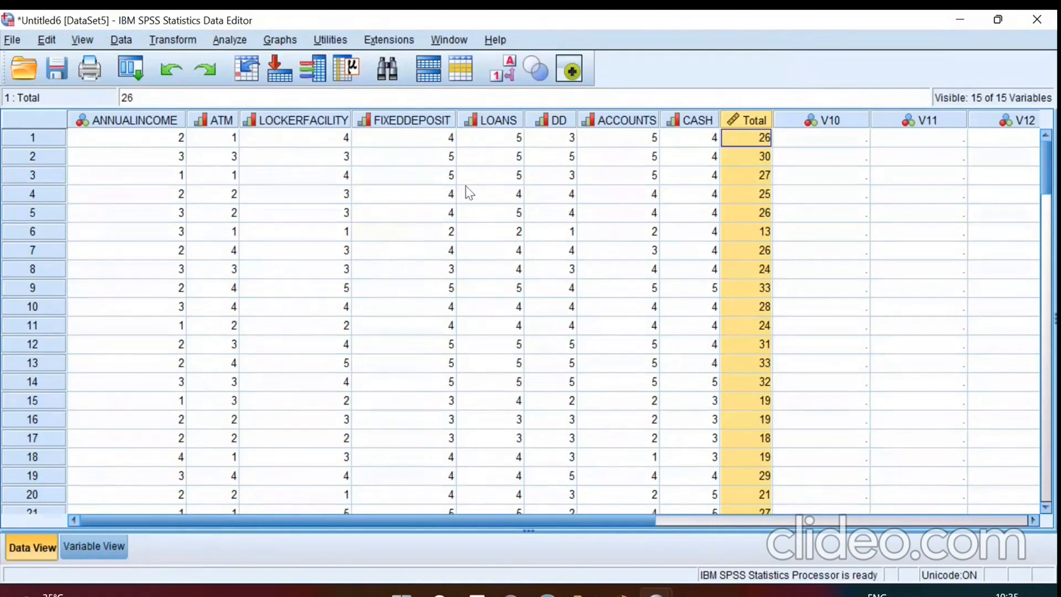
{"action": "left_click", "coordinate": [86, 548]}
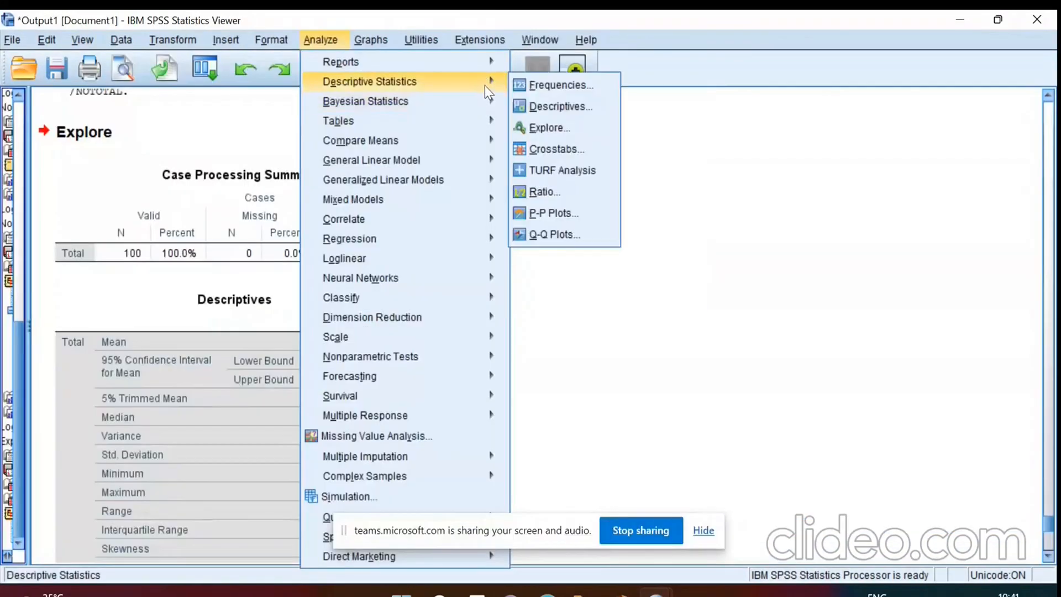
Step: Run Explore on Total with both statistics and plots, including factor-level boxplots and normality plots with tests
{"action": "mouse_move", "coordinate": [489, 100]}
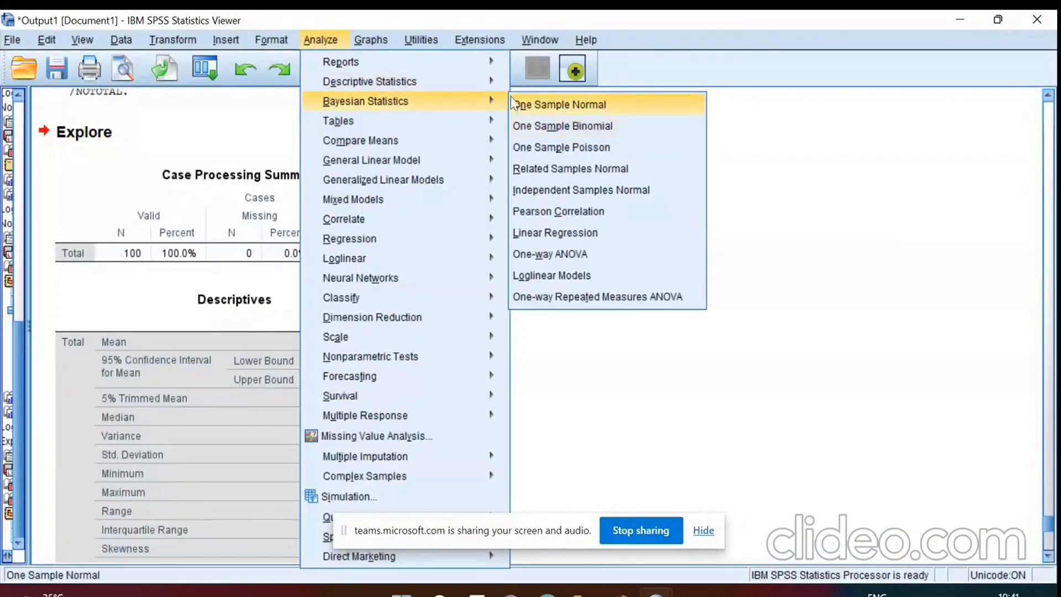
{"action": "mouse_move", "coordinate": [495, 82]}
{"action": "left_click", "coordinate": [548, 128]}
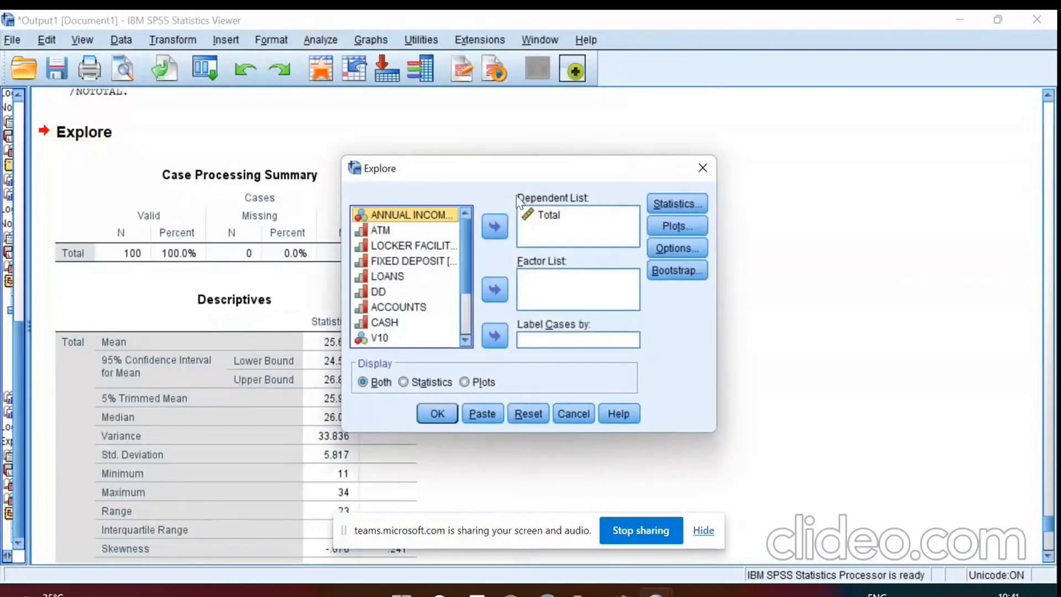
{"action": "left_click", "coordinate": [676, 226]}
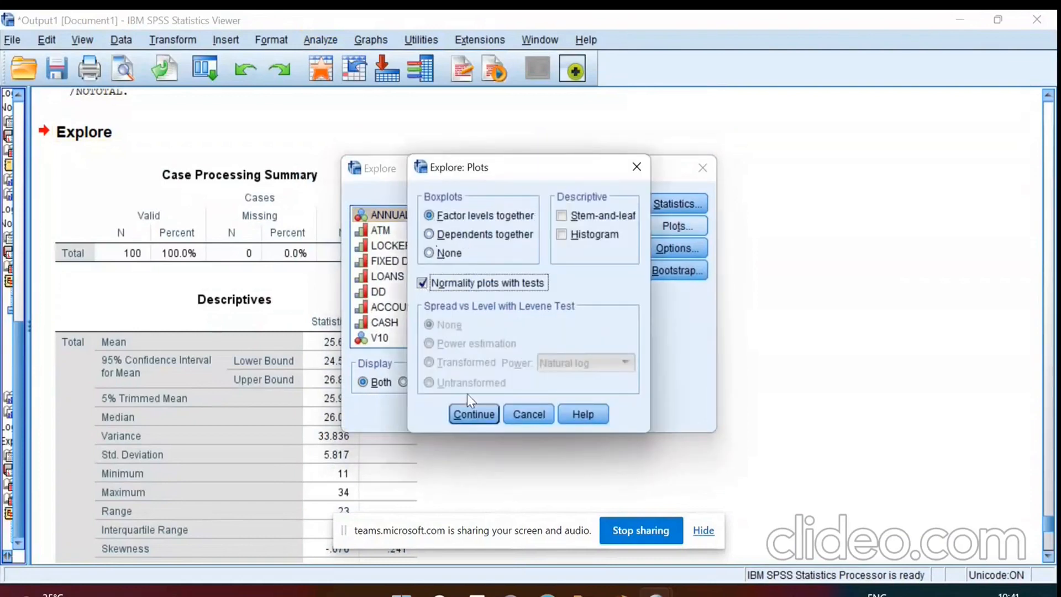
{"action": "left_click", "coordinate": [474, 414]}
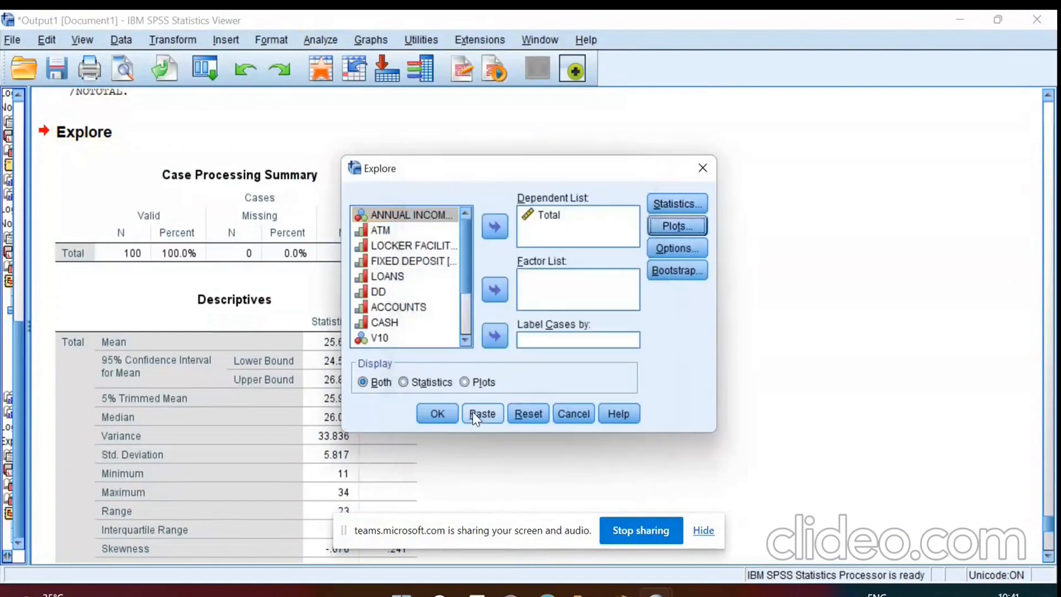
{"action": "left_click", "coordinate": [445, 411]}
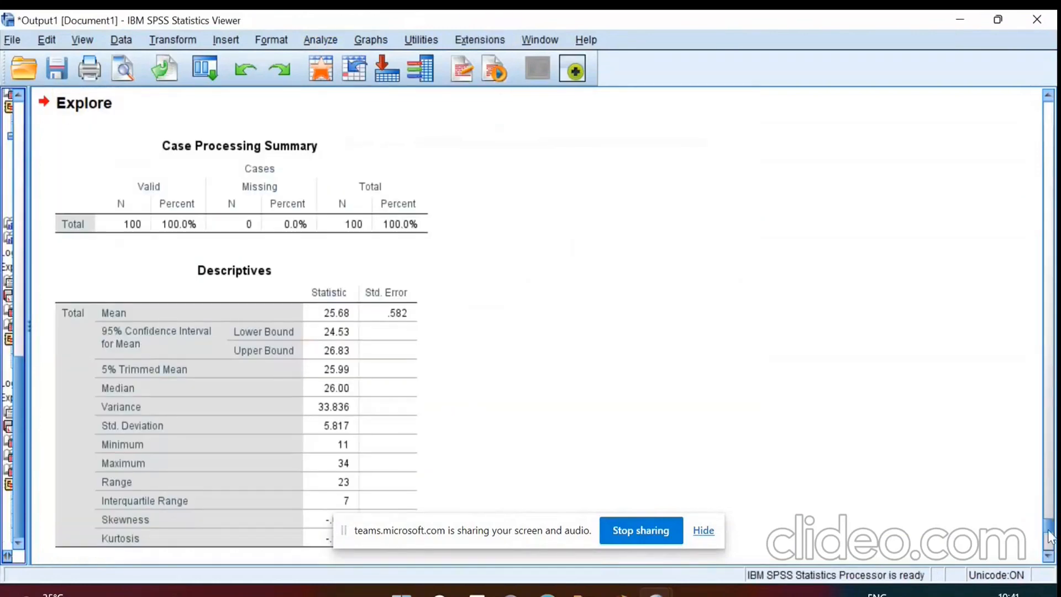
Step: Examine the Kolmogorov-Smirnov and Shapiro-Wilk results in the Tests of Normality table and the normal Q-Q plot of Total
{"action": "scroll", "coordinate": [1051, 534], "scroll_direction": "down", "scroll_amount": 10}
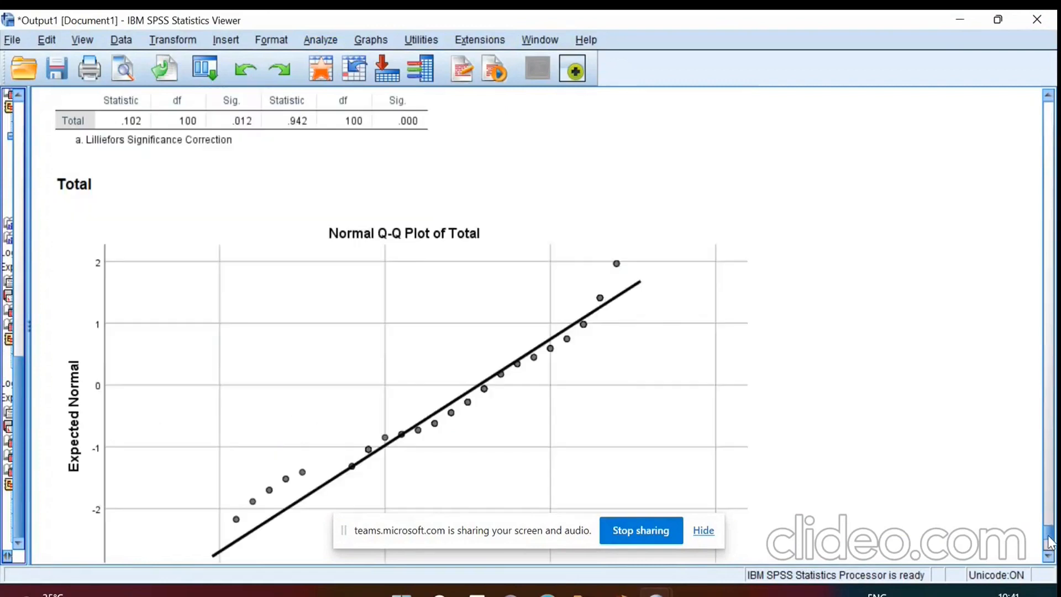
{"action": "left_click_drag", "start_coordinate": [1051, 534], "coordinate": [1050, 522]}
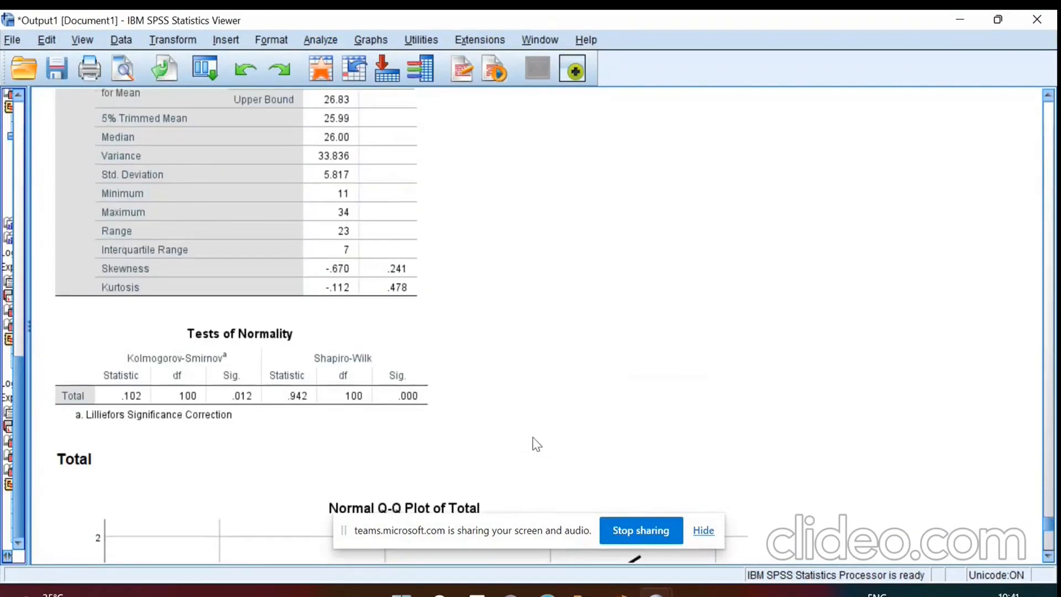
{"action": "left_click", "coordinate": [221, 361]}
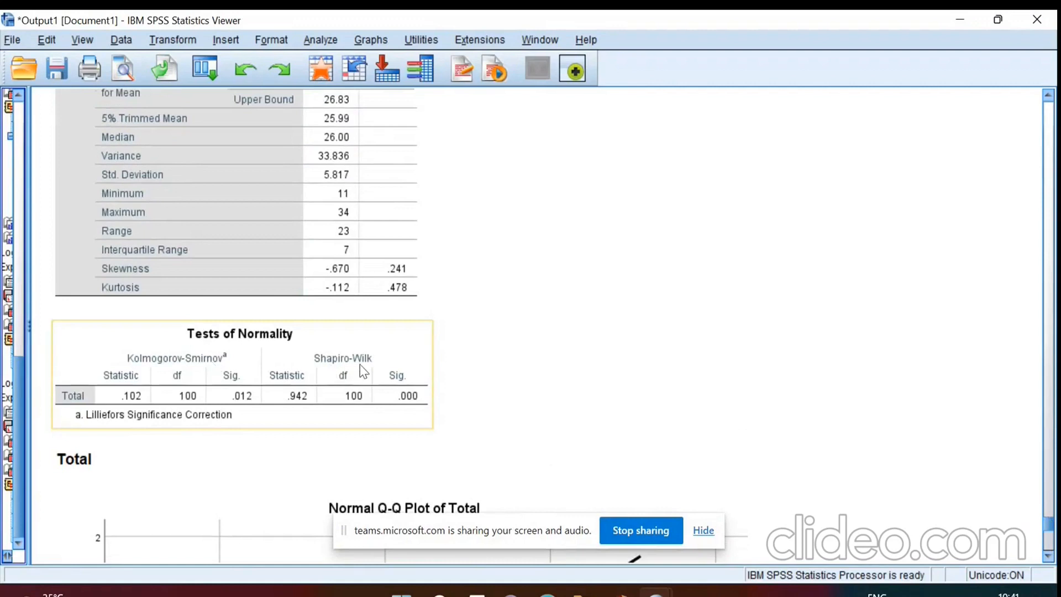
{"action": "left_click", "coordinate": [657, 423]}
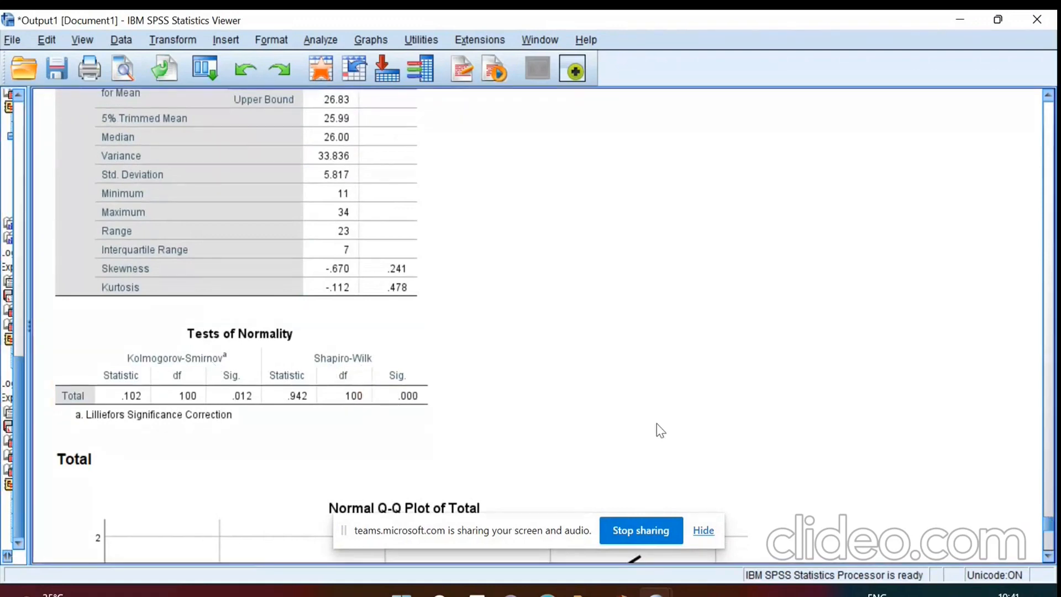
{"action": "scroll", "coordinate": [657, 424], "scroll_direction": "up", "scroll_amount": 4}
{"action": "key", "text": "Down"}
{"action": "key", "text": "Down"}
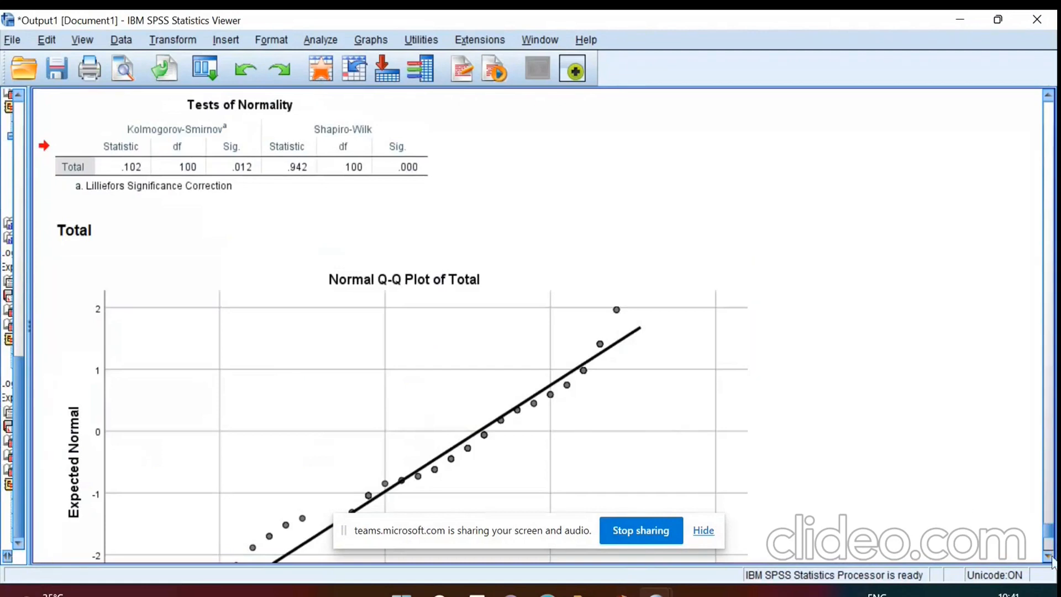
{"action": "scroll", "coordinate": [1053, 562], "scroll_direction": "down", "scroll_amount": 5}
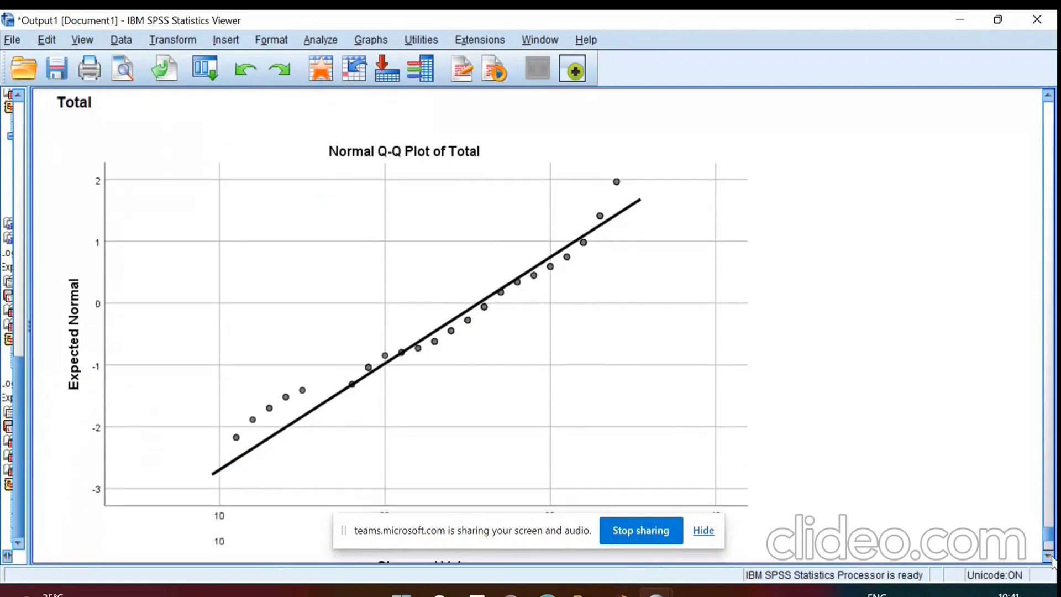
{"action": "scroll", "coordinate": [1053, 562], "scroll_direction": "down", "scroll_amount": 1}
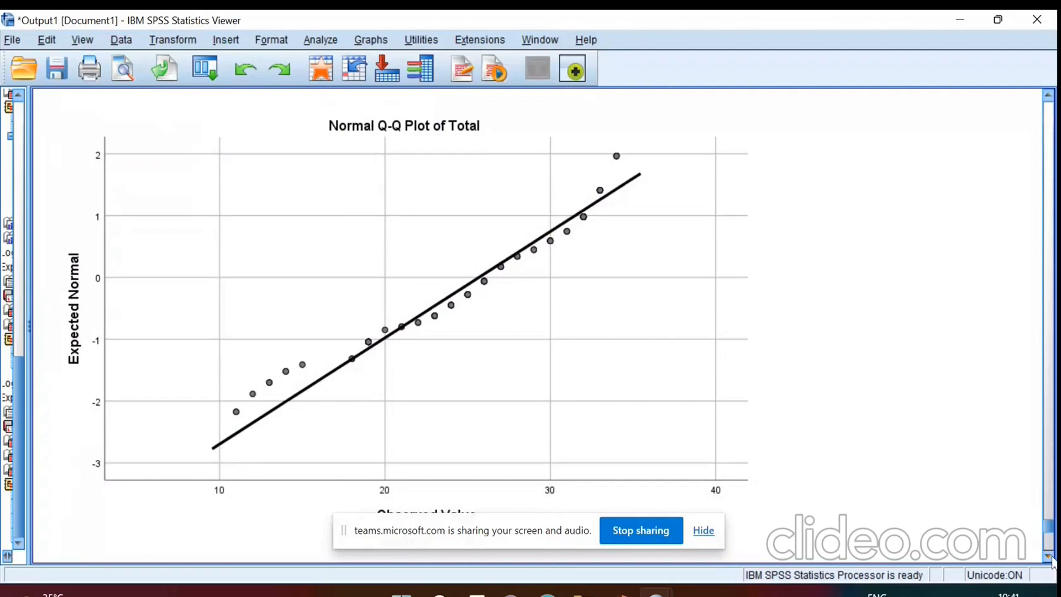
{"action": "scroll", "coordinate": [1054, 99], "scroll_direction": "up", "scroll_amount": 6}
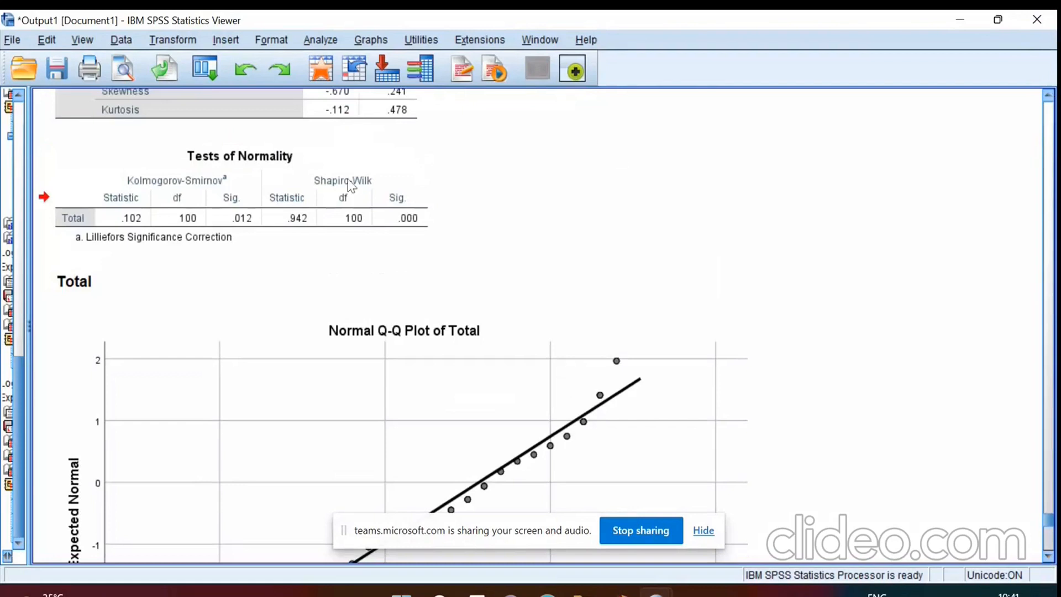
{"action": "left_click", "coordinate": [330, 190]}
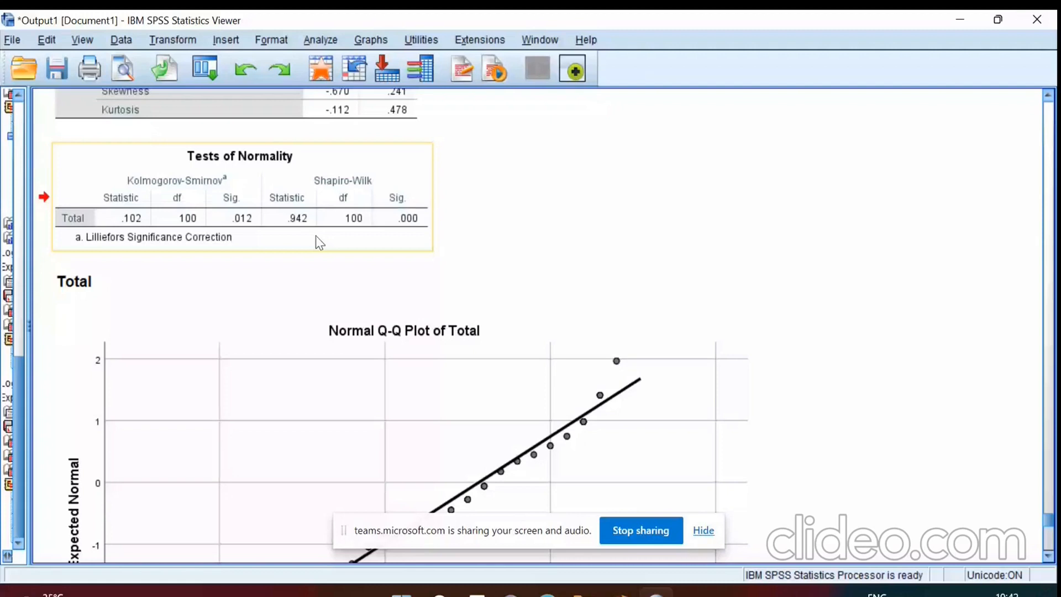
{"action": "left_click", "coordinate": [357, 484]}
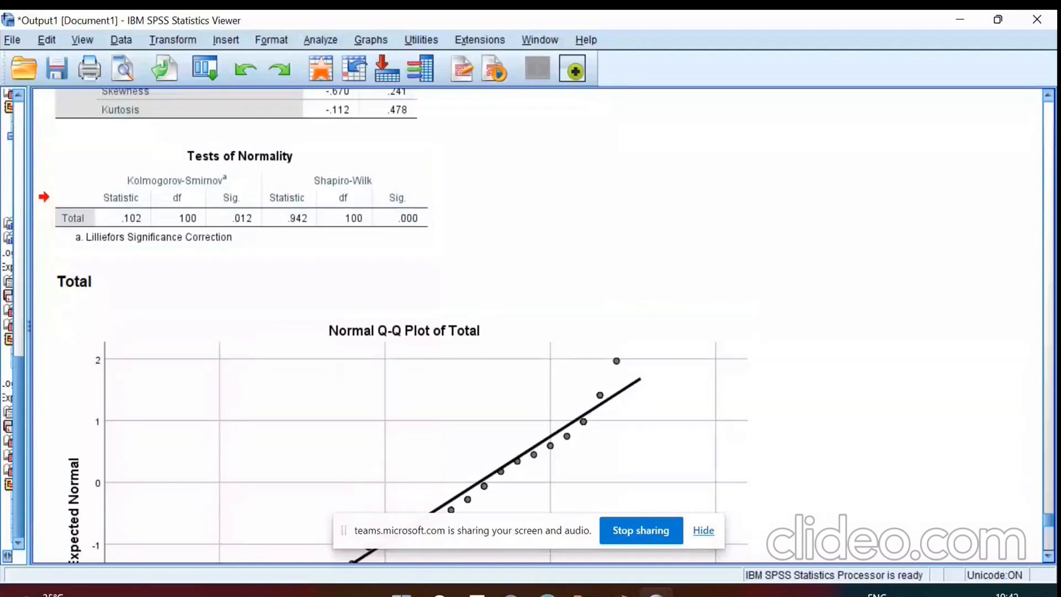
Step: Return to the bank survey data in the Data Editor and open the nonparametric test for two or more independent samples
{"action": "mouse_move", "coordinate": [656, 591]}
{"action": "left_click", "coordinate": [810, 539]}
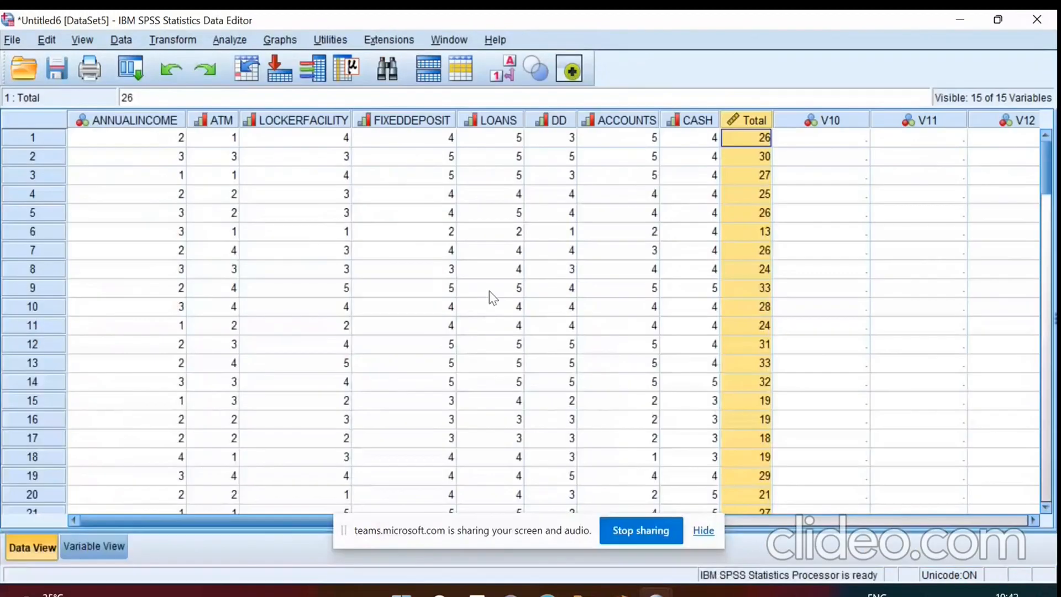
{"action": "left_click", "coordinate": [231, 44]}
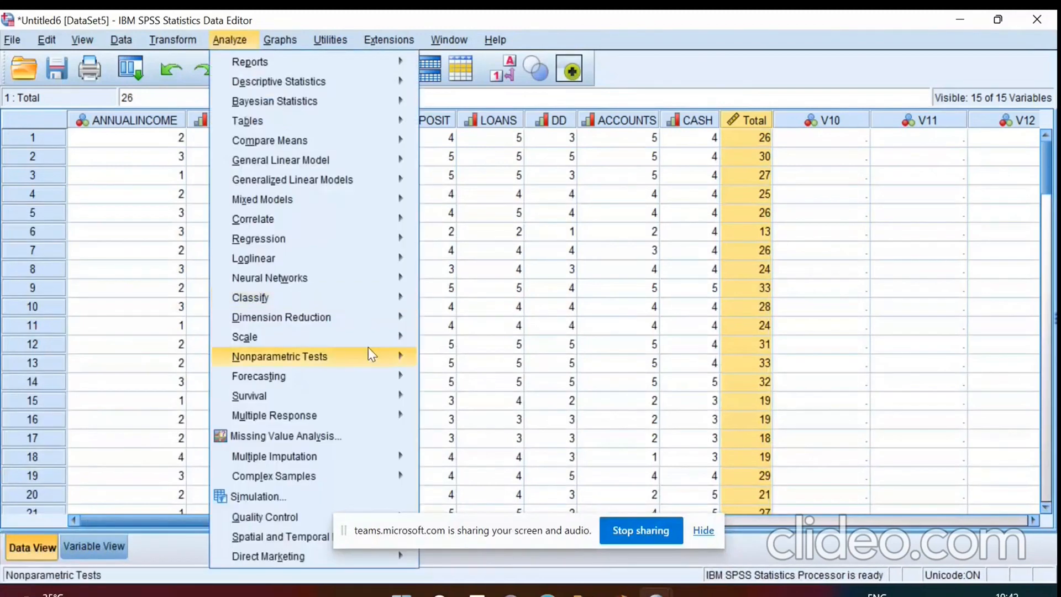
{"action": "mouse_move", "coordinate": [369, 351]}
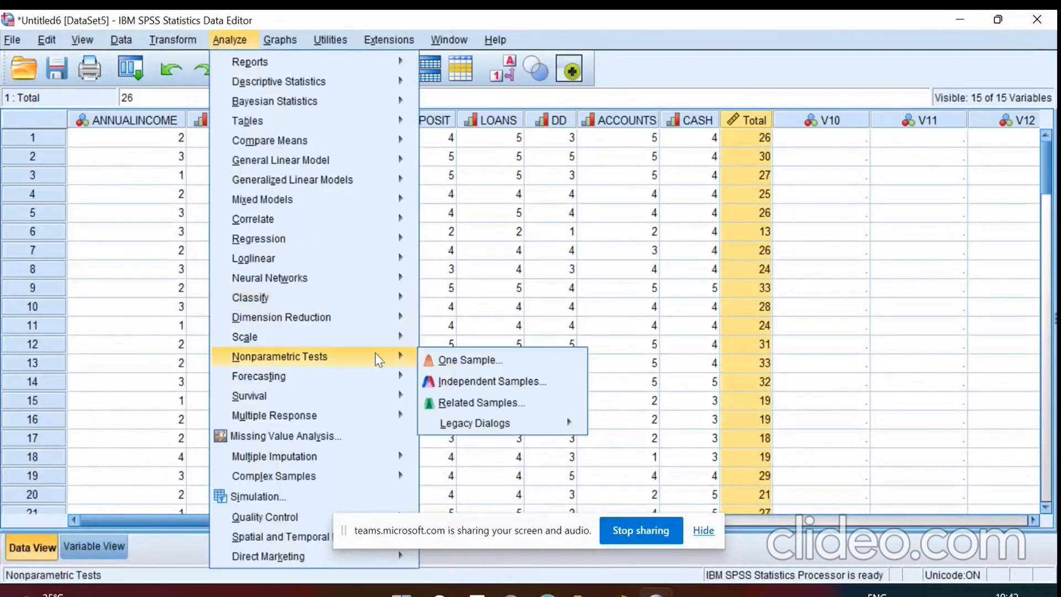
{"action": "left_click", "coordinate": [463, 381]}
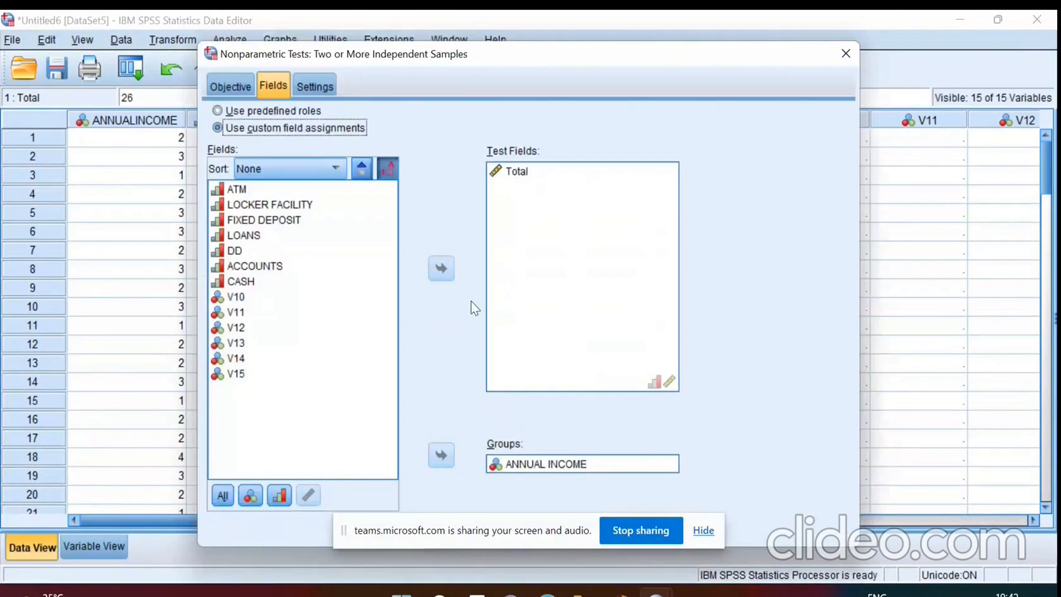
Step: Run the Kruskal-Wallis 1-way ANOVA on Total grouped by ANNUAL INCOME with all pairwise comparisons, and review the Hypothesis Test Summary
{"action": "left_click", "coordinate": [325, 88]}
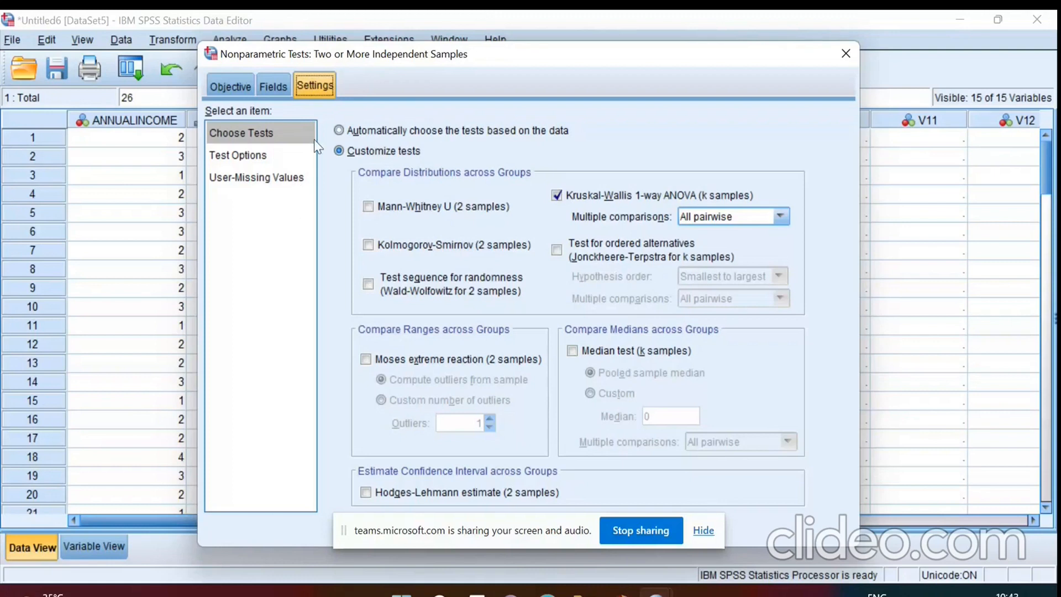
{"action": "left_click", "coordinate": [273, 87]}
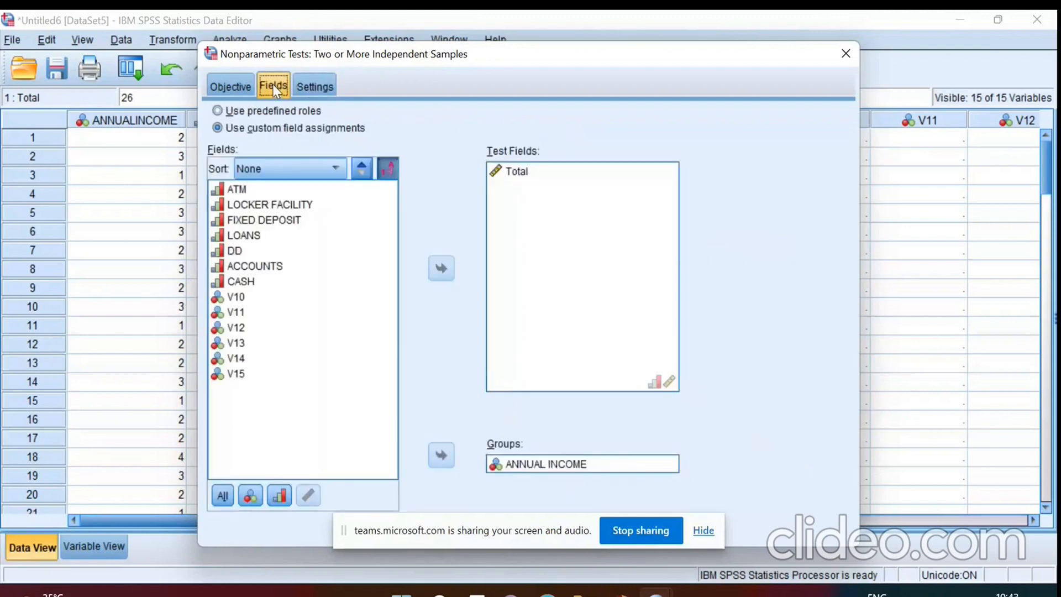
{"action": "left_click", "coordinate": [704, 532]}
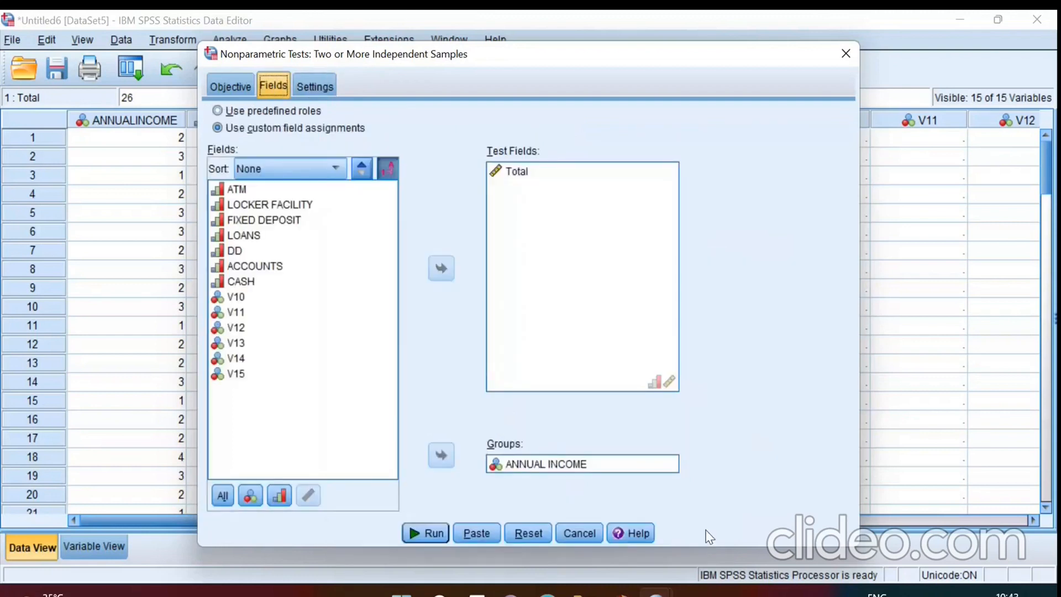
{"action": "left_click", "coordinate": [419, 534]}
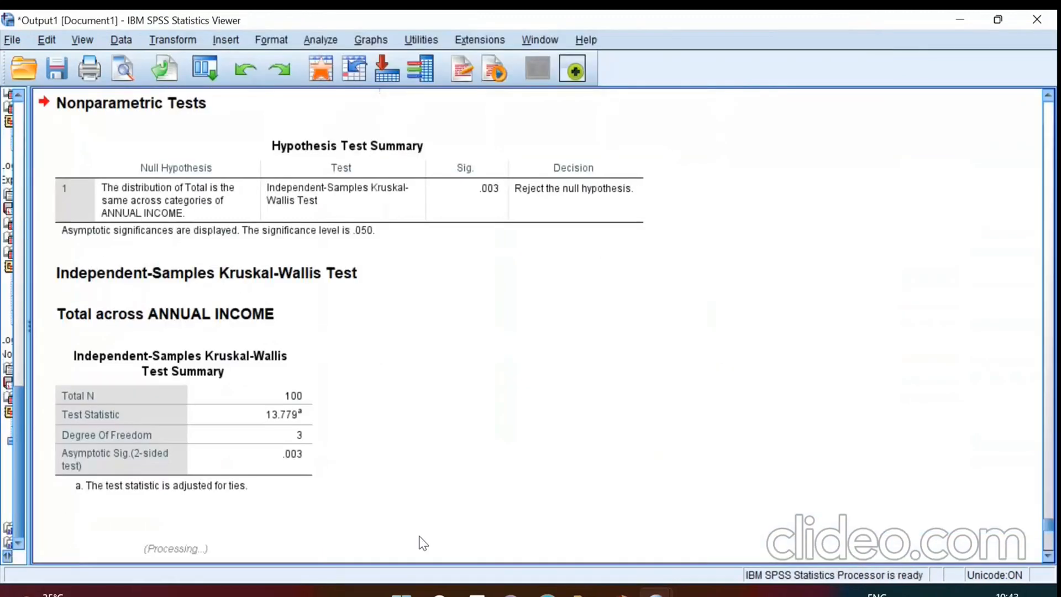
{"action": "left_click", "coordinate": [139, 176]}
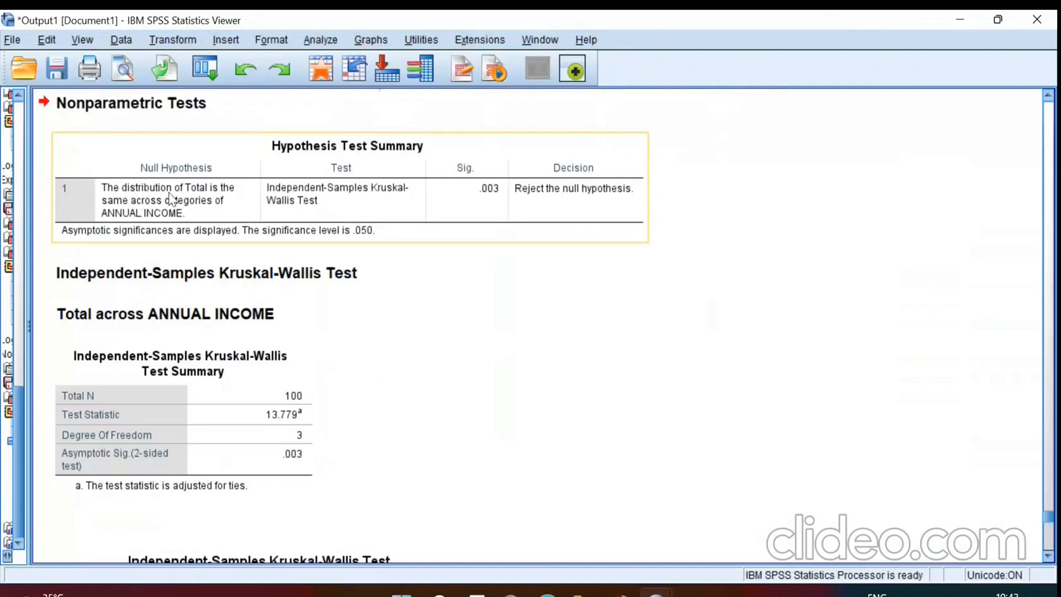
{"action": "left_click", "coordinate": [341, 279]}
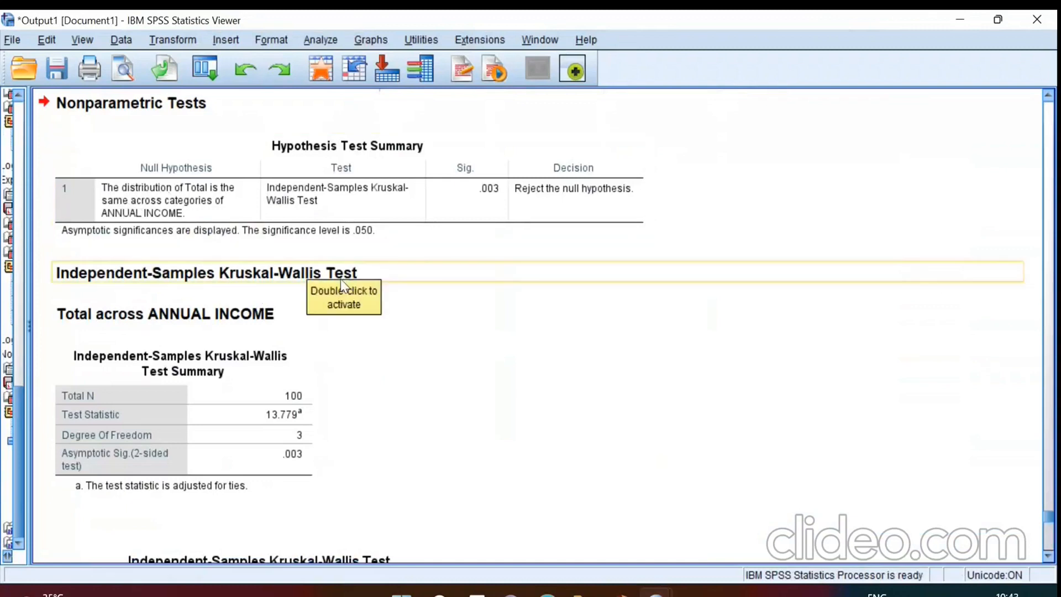